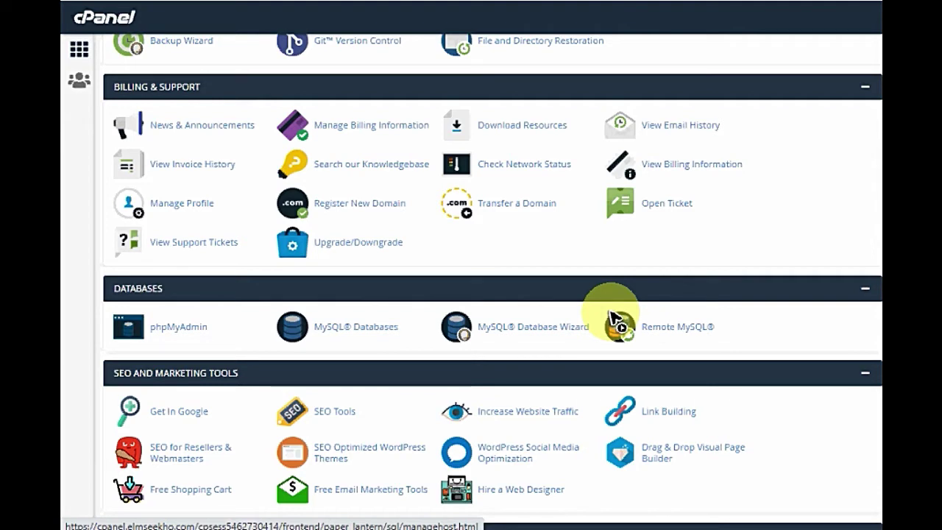
# Step: Open the Remote MySQL access settings in cPanel
pyautogui.click(613, 320)
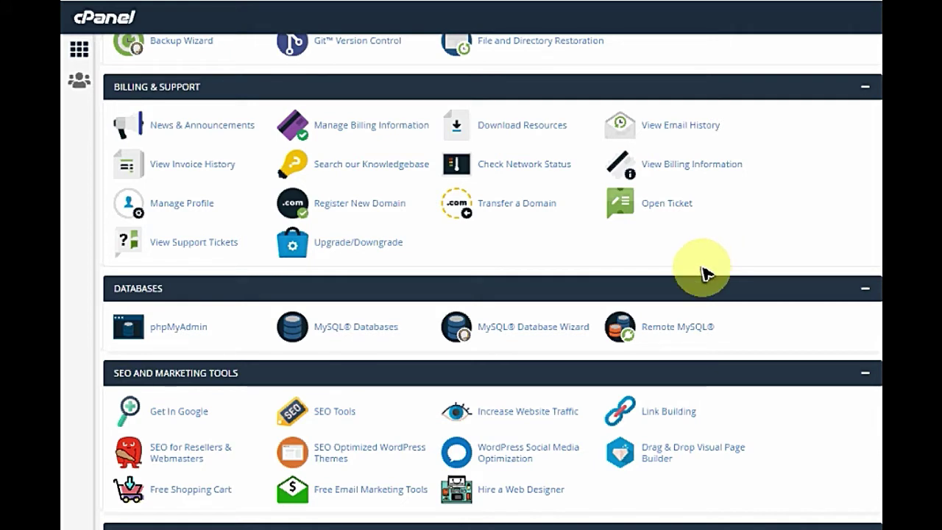
pyautogui.click(760, 331)
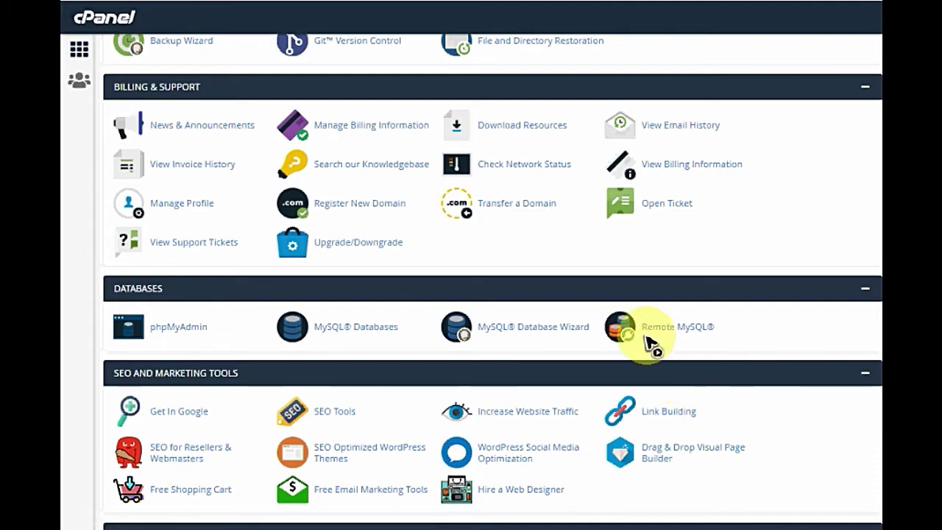
pyautogui.scroll(-7, 585, 285)
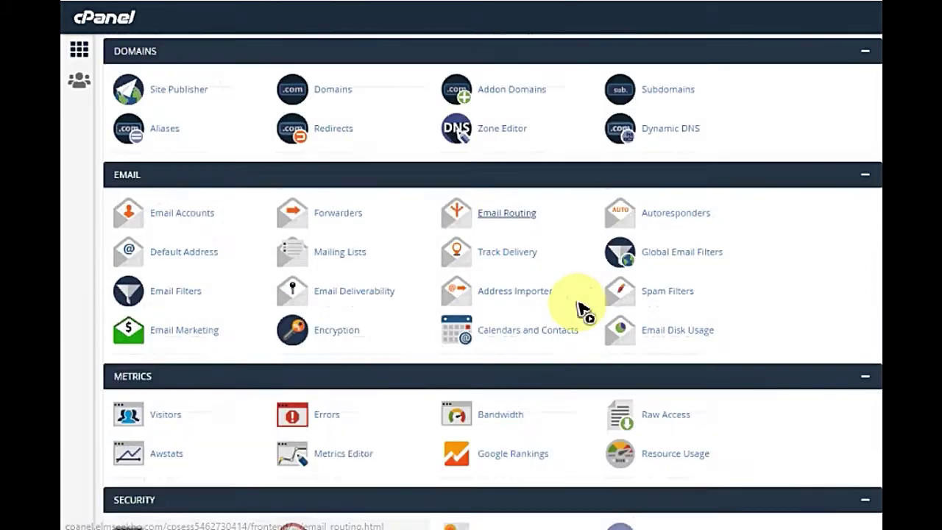
pyautogui.scroll(3, 584, 311)
pyautogui.scroll(5, 580, 308)
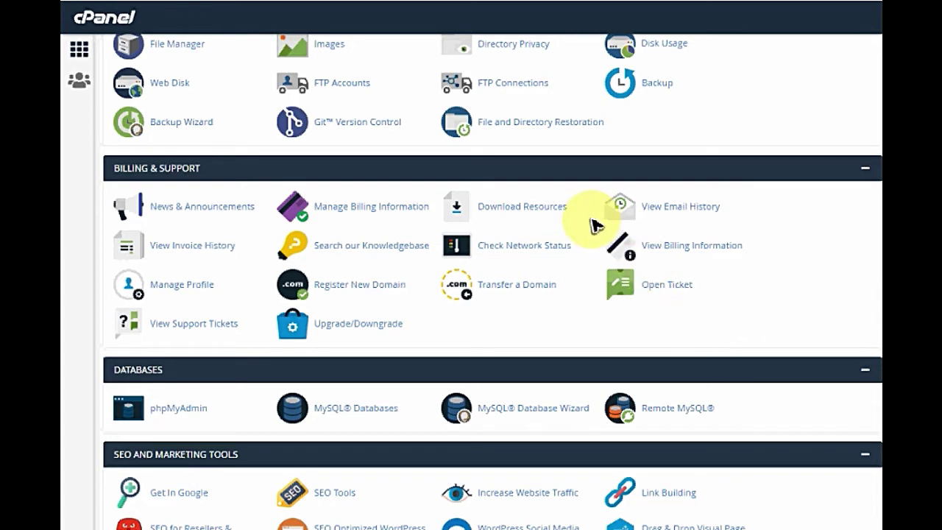
# Step: View the download resources page, then return to the full cPanel tools overview
pyautogui.click(557, 200)
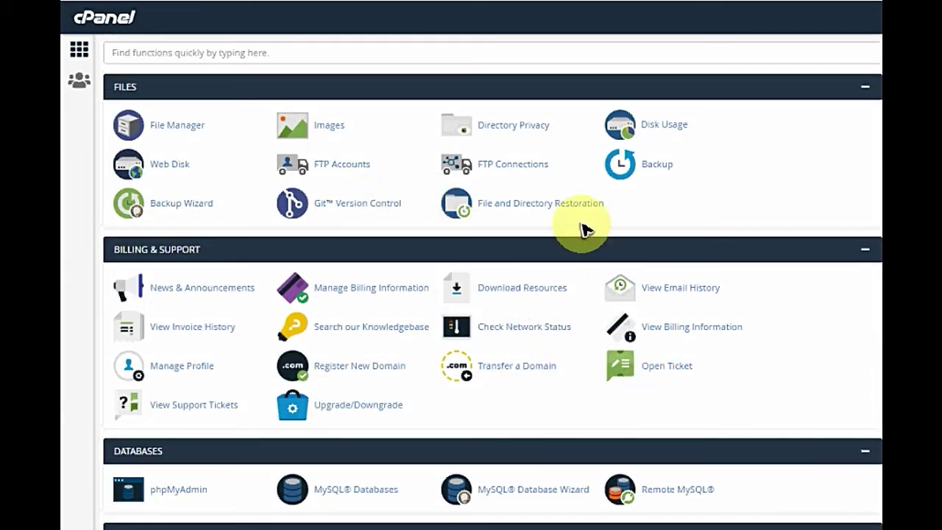
pyautogui.scroll(-3, 592, 243)
pyautogui.scroll(-2, 598, 253)
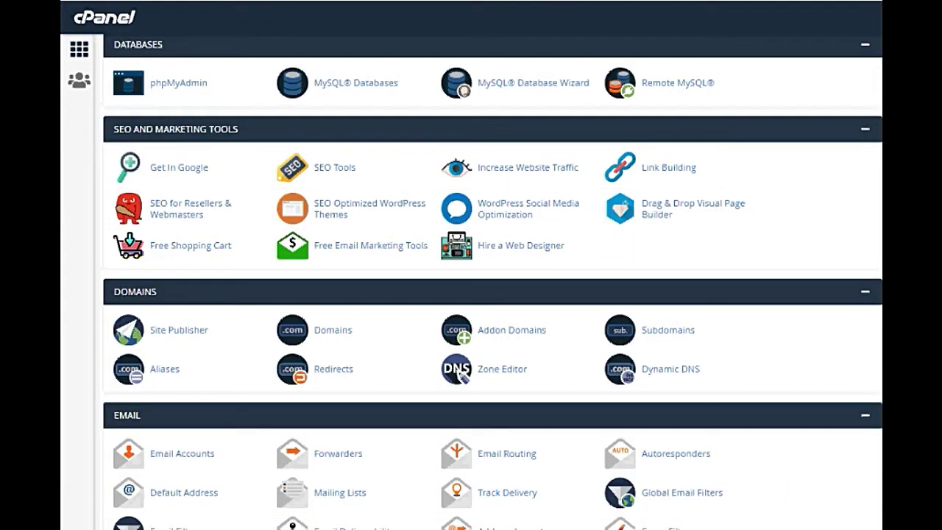
pyautogui.scroll(5, 420, 206)
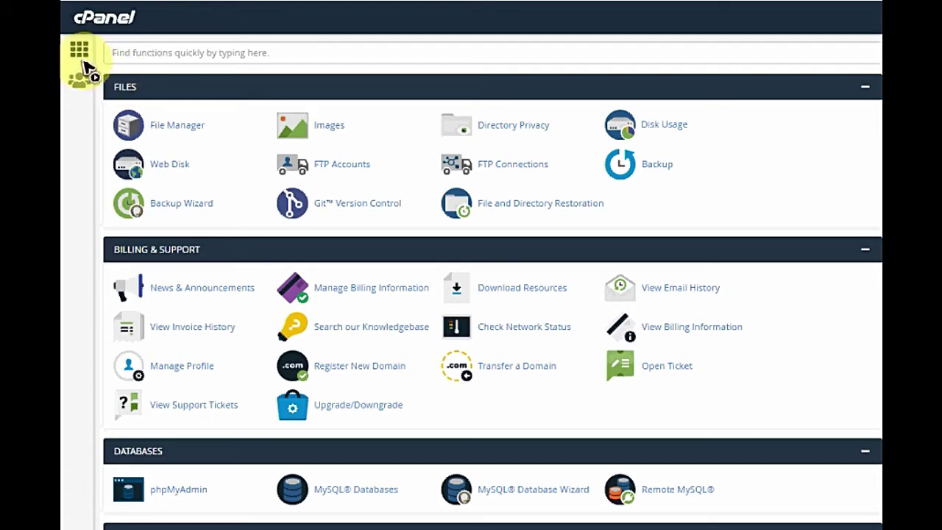
pyautogui.click(81, 50)
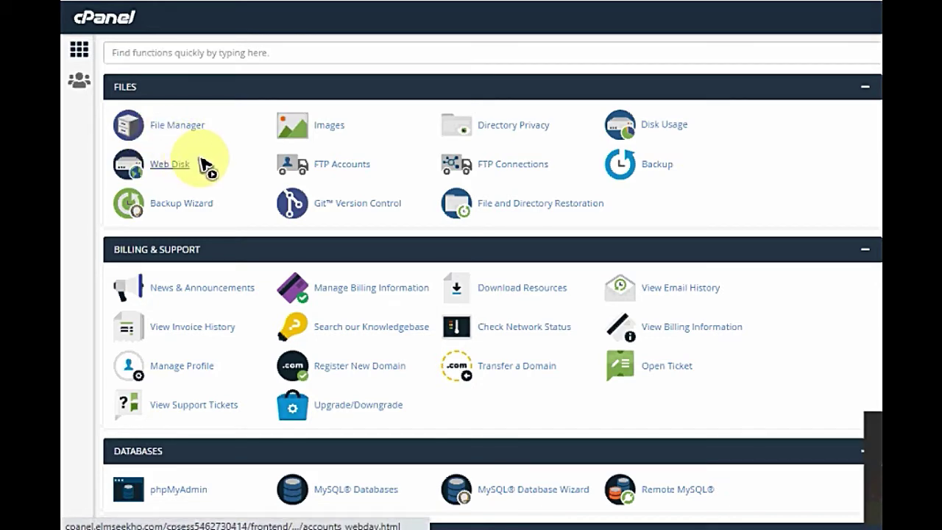
# Step: Open MySQL database management and start the MySQL Database Wizard
pyautogui.scroll(-1, 228, 162)
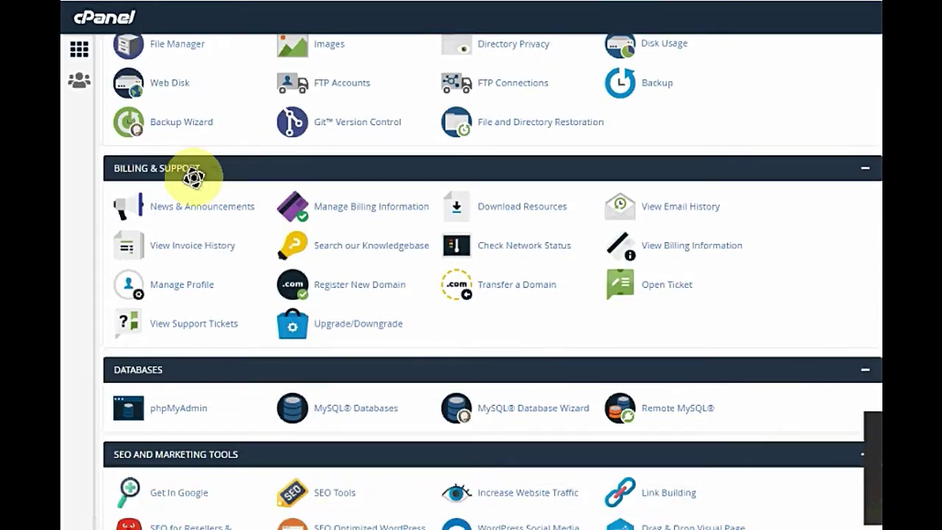
pyautogui.scroll(-1, 219, 177)
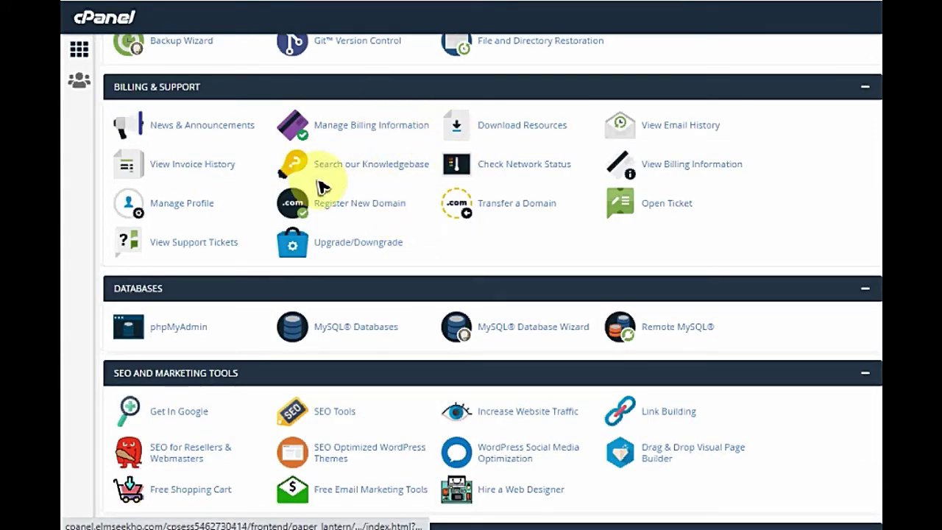
pyautogui.scroll(-1, 247, 165)
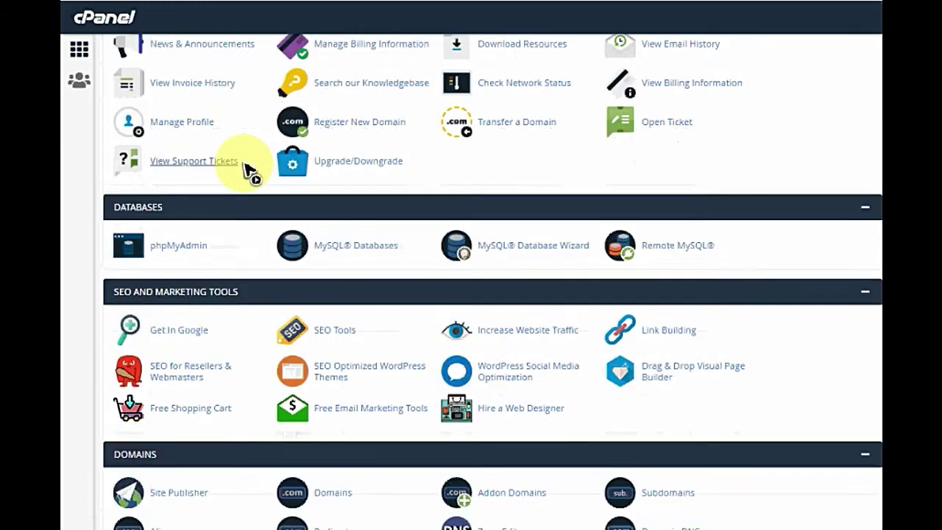
pyautogui.scroll(-1, 153, 207)
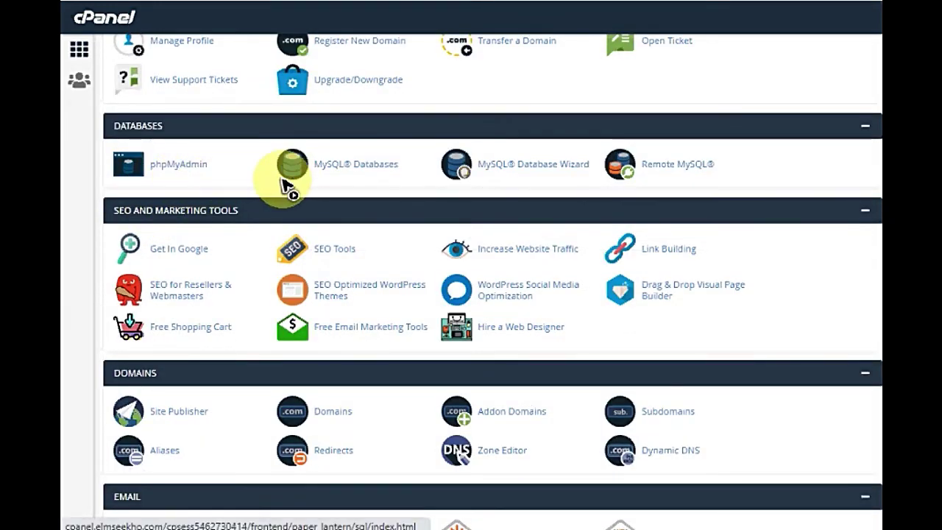
pyautogui.click(381, 171)
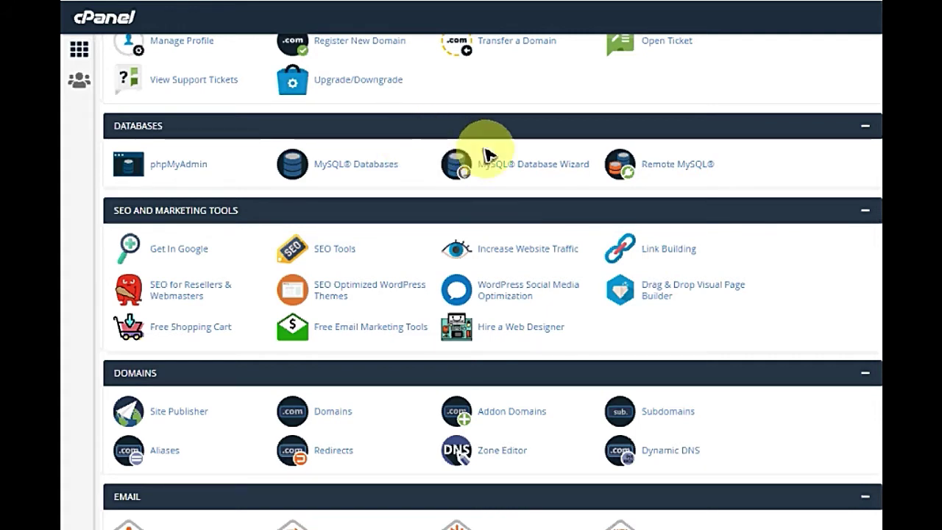
pyautogui.click(450, 160)
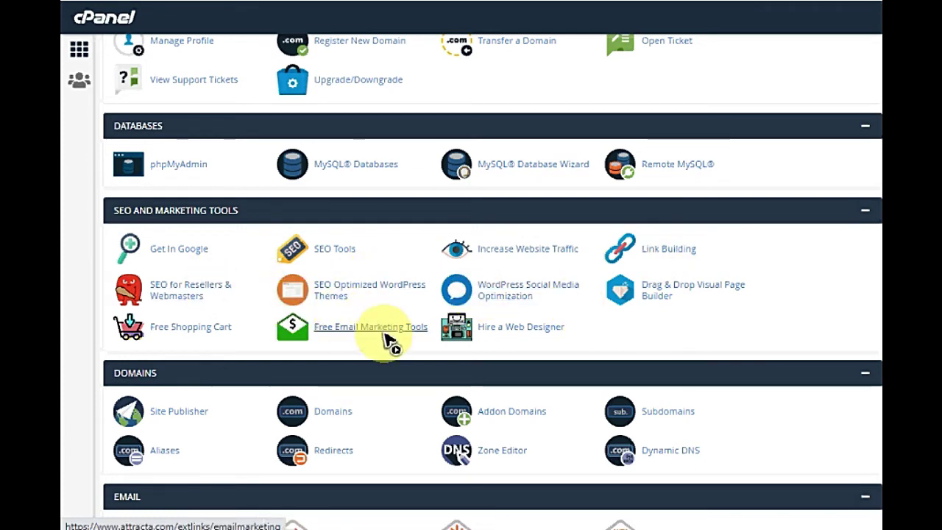
# Step: Open the email routing settings
pyautogui.scroll(-2, 299, 315)
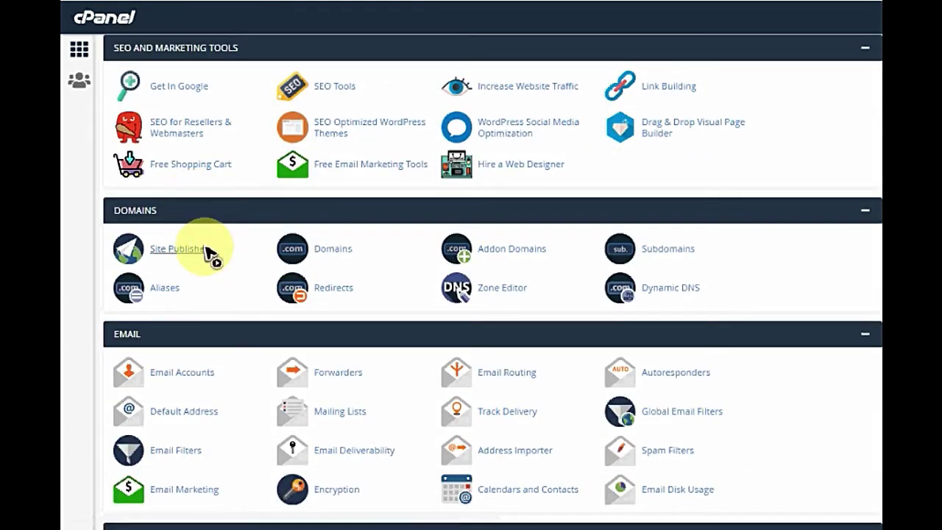
pyautogui.scroll(-1, 193, 258)
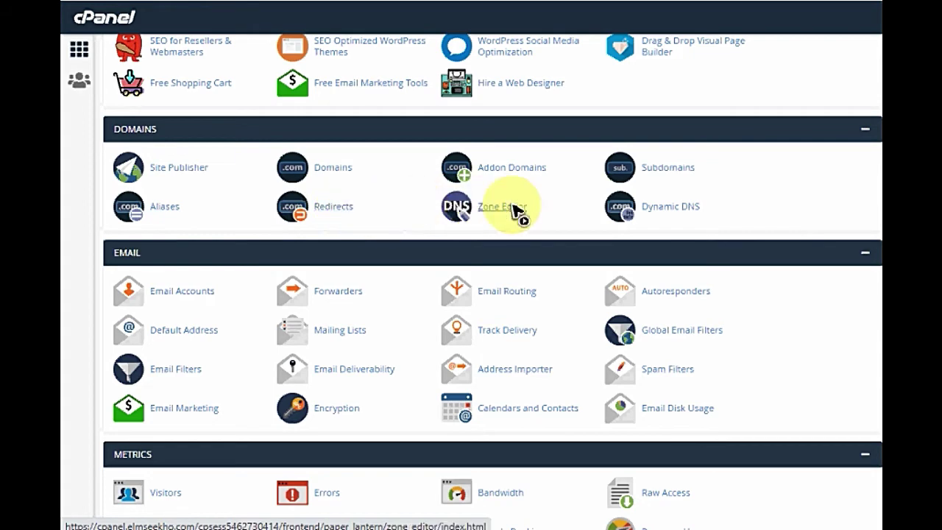
pyautogui.scroll(-1, 450, 237)
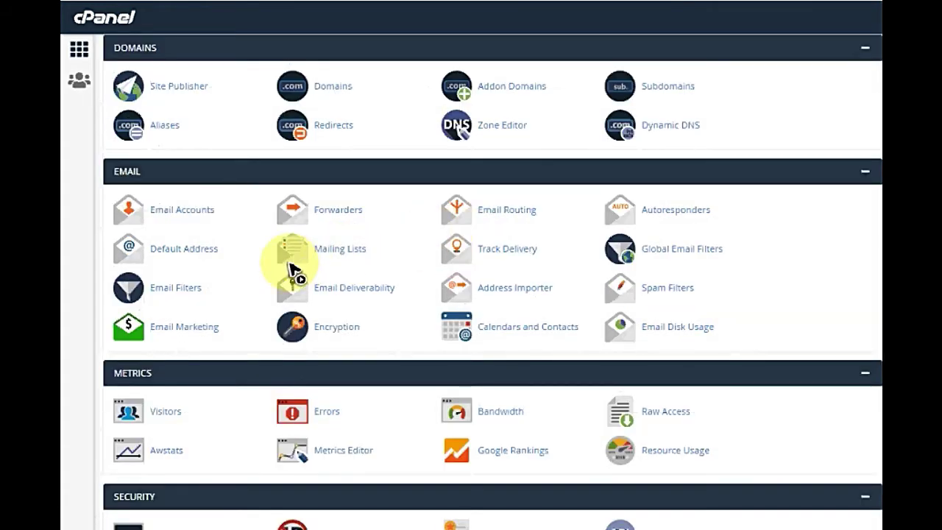
pyautogui.click(533, 210)
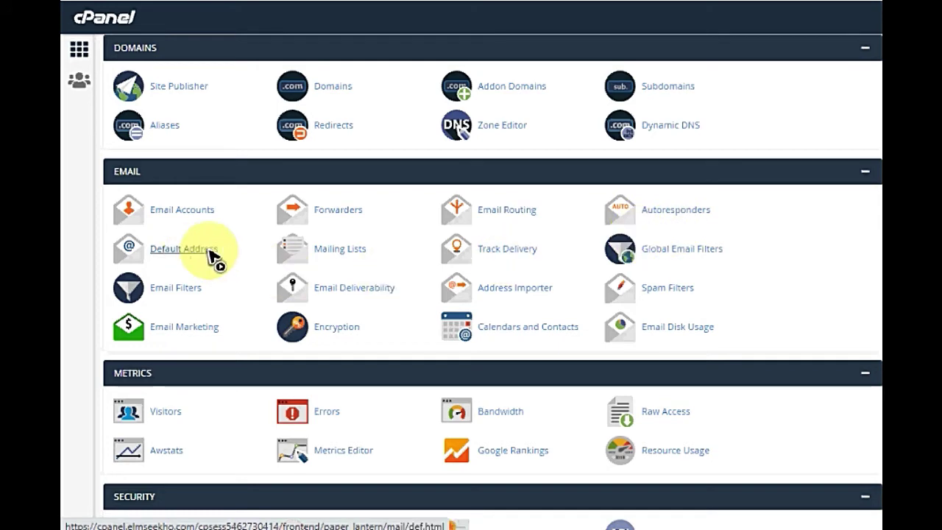
pyautogui.scroll(-2, 515, 324)
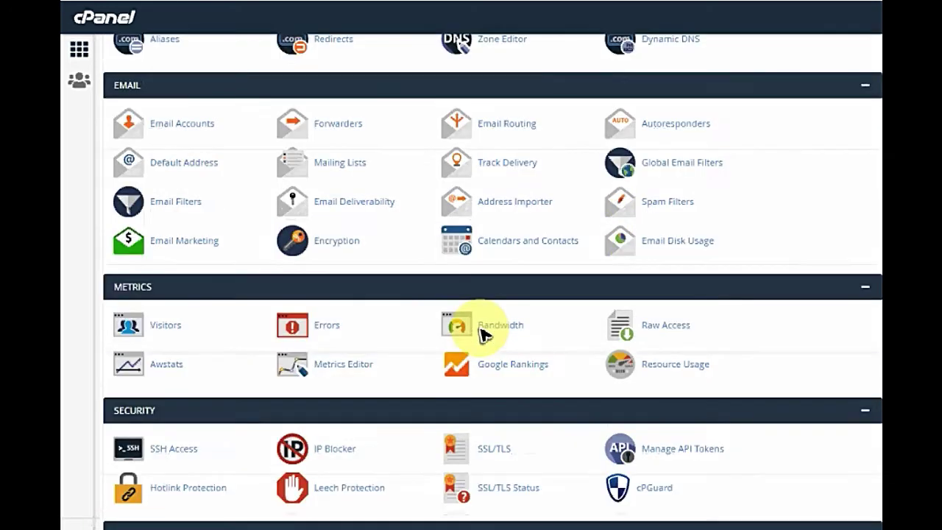
pyautogui.scroll(-1, 184, 236)
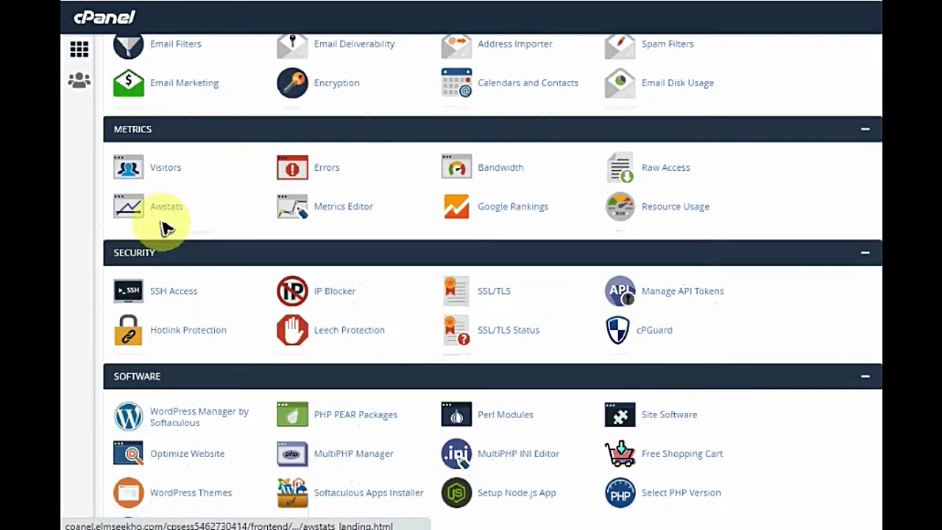
# Step: Look at Latest Visitors, SSH Access, SSL/TLS and the Softaculous WordPress Manager
pyautogui.click(146, 180)
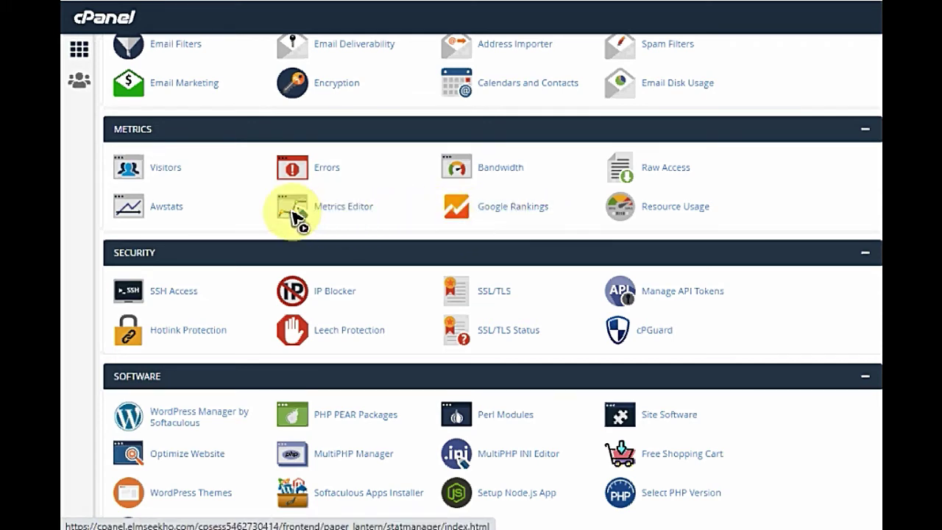
pyautogui.scroll(-1, 154, 216)
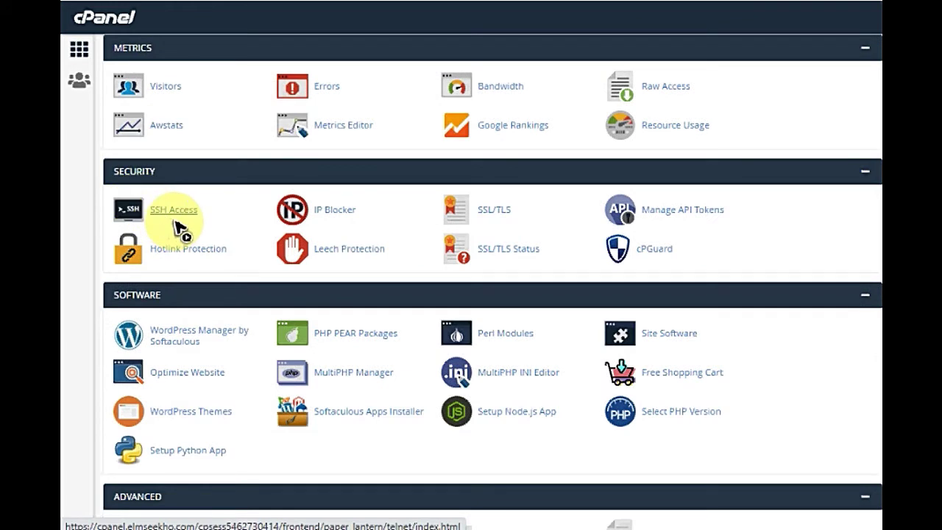
pyautogui.click(165, 231)
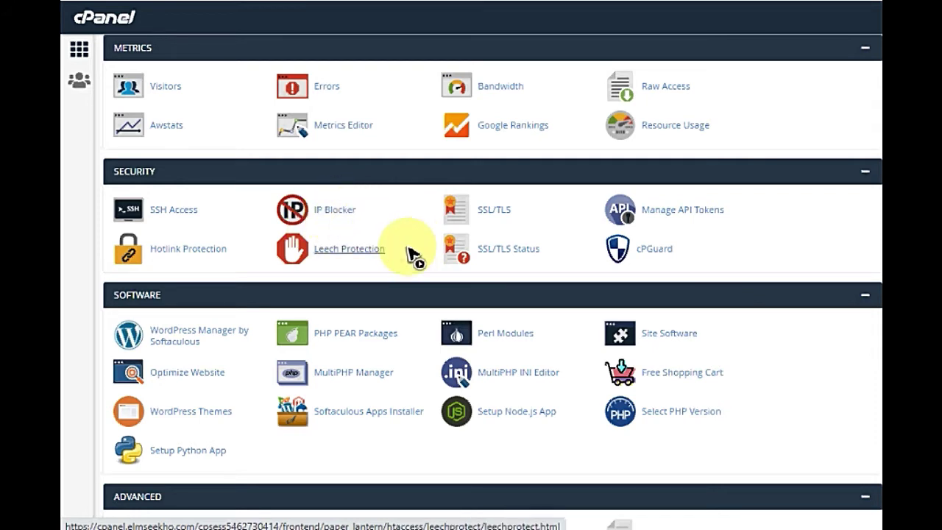
pyautogui.click(494, 212)
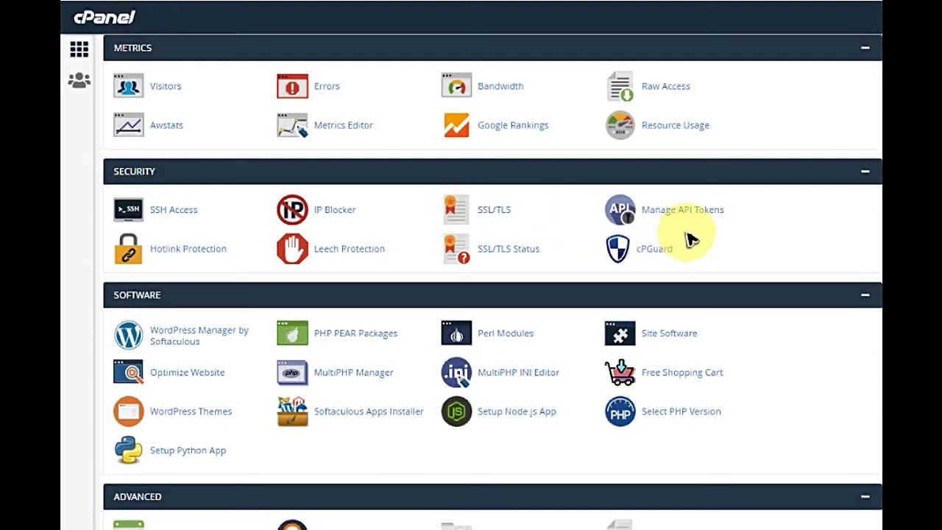
pyautogui.scroll(-1, 153, 283)
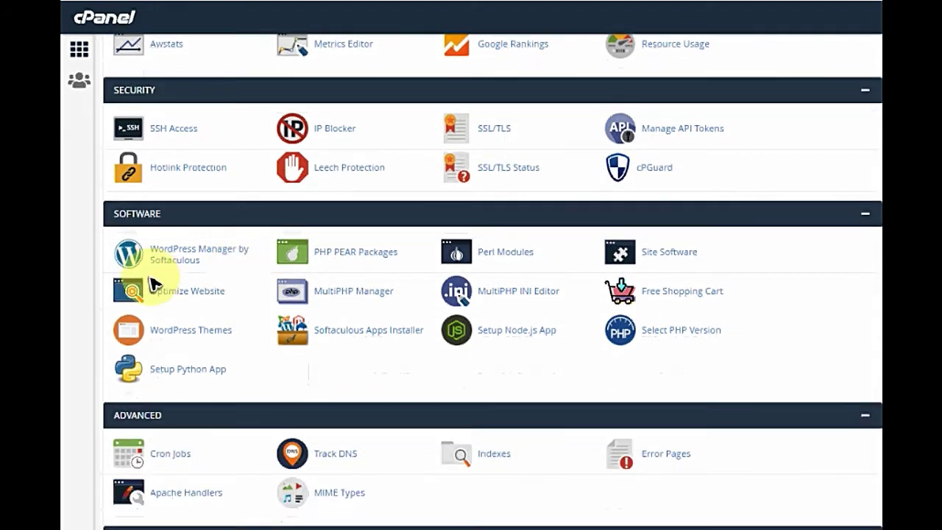
pyautogui.click(224, 256)
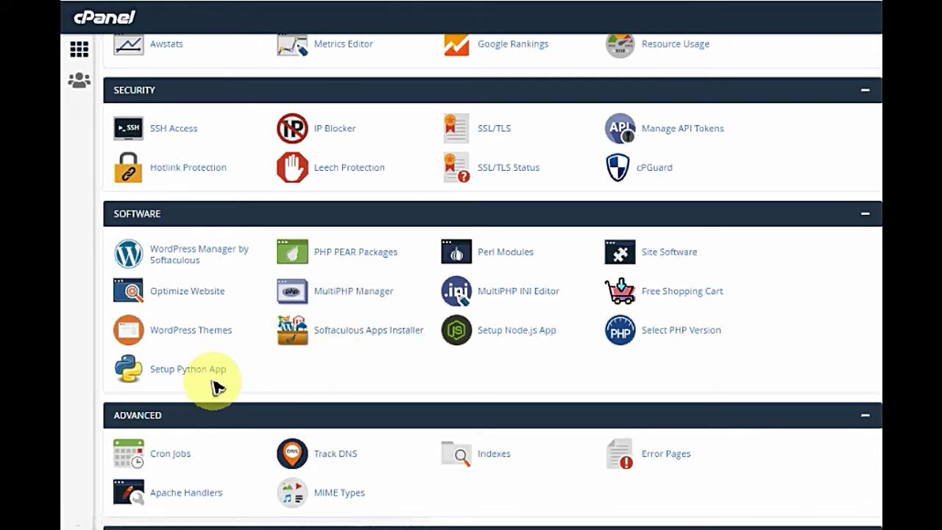
# Step: Page the Softaculous scripts list forward to show scripts like Concrete5 and ClipBucket
pyautogui.scroll(-5, 294, 357)
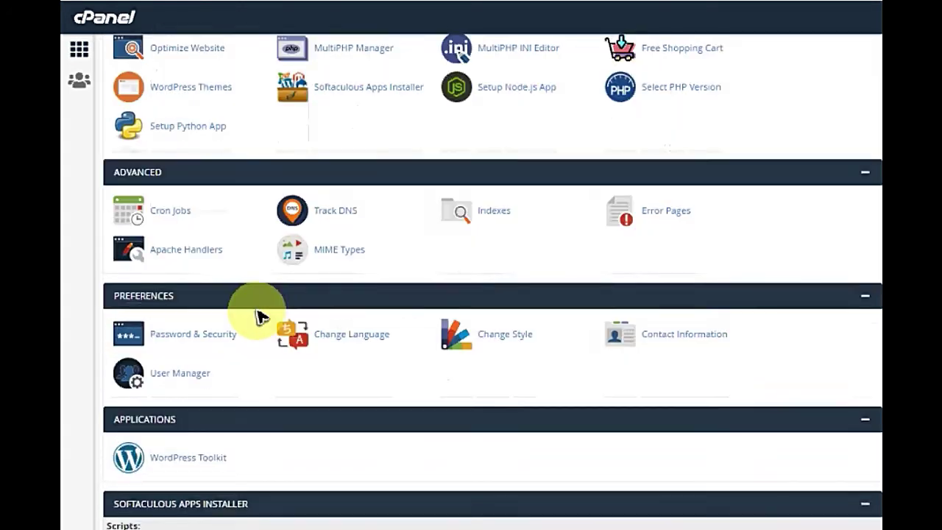
pyautogui.scroll(-3, 252, 319)
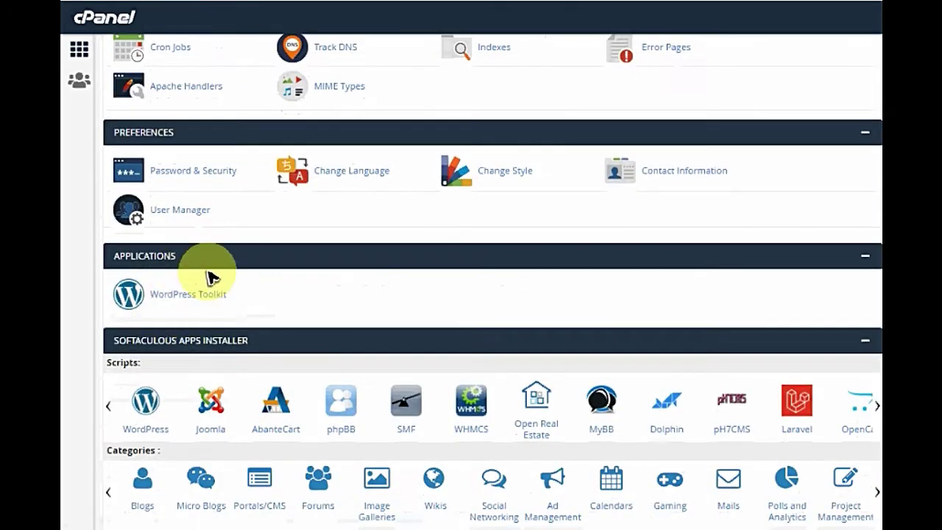
pyautogui.scroll(-1, 216, 319)
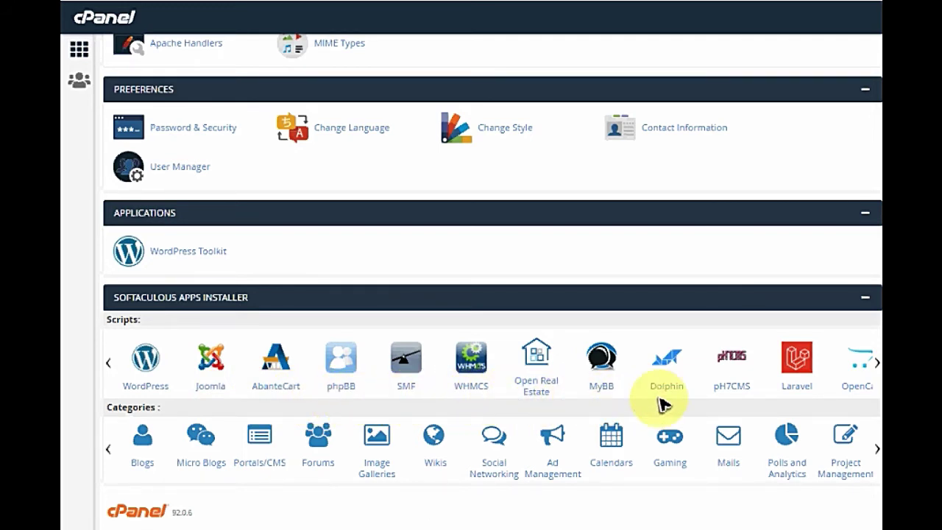
pyautogui.click(876, 363)
pyautogui.click(876, 362)
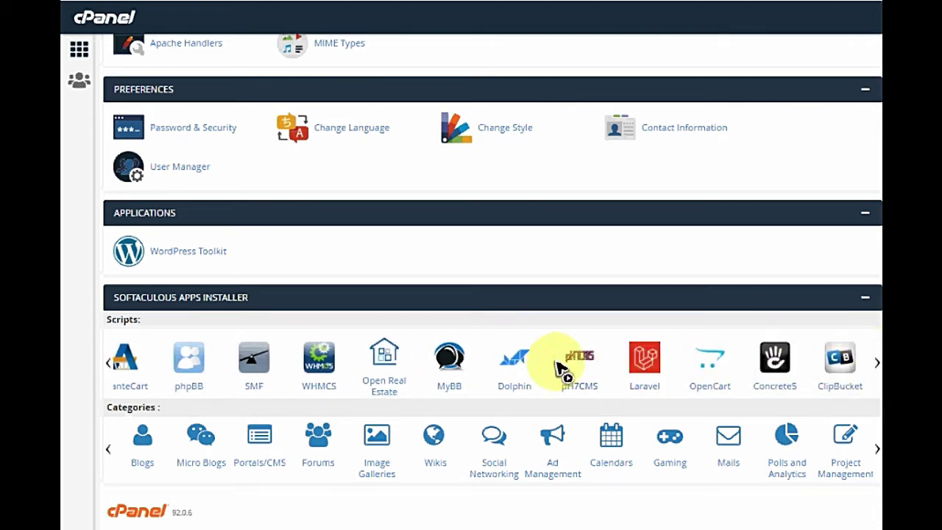
# Step: Browse the Blogs and Portals/CMS categories, then advance the categories strip
pyautogui.click(151, 467)
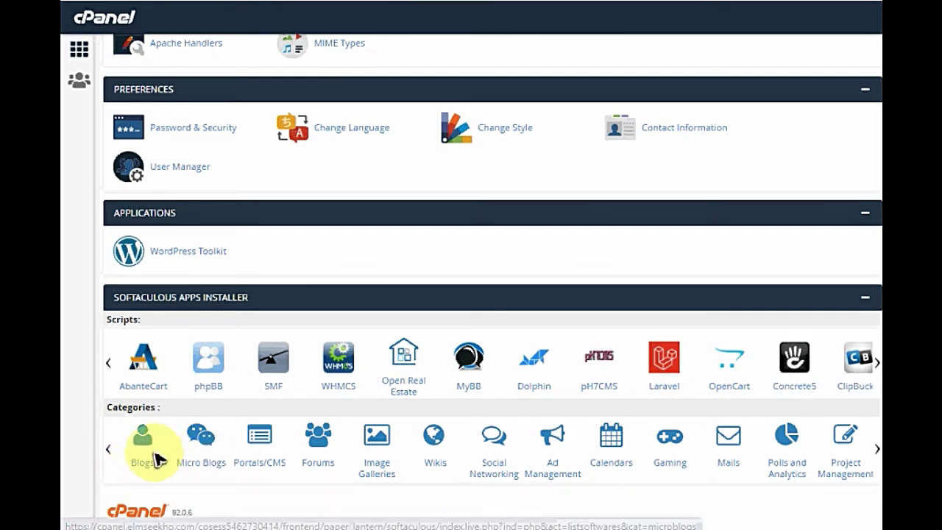
pyautogui.click(242, 471)
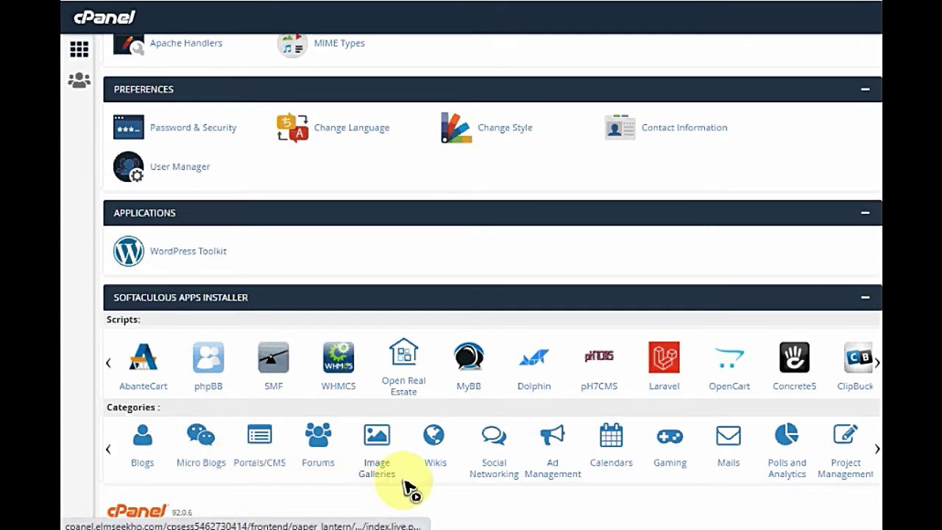
pyautogui.click(570, 484)
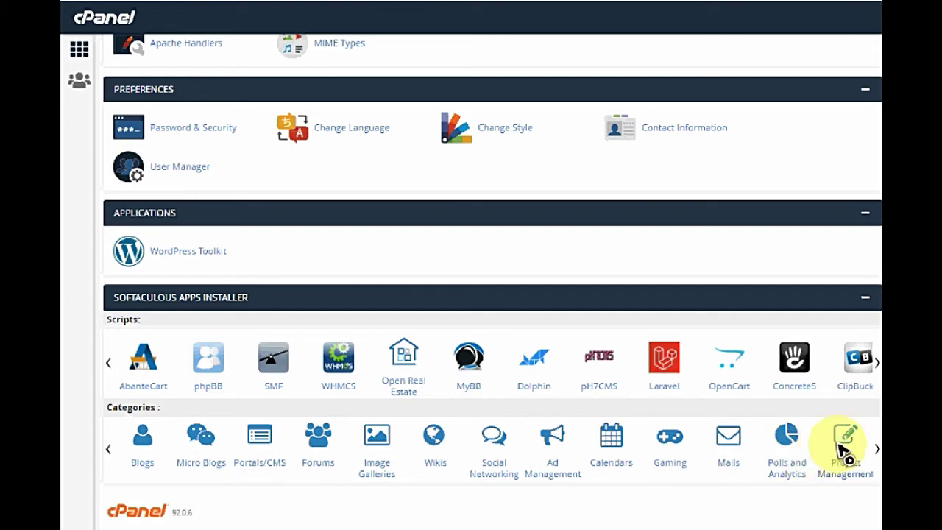
pyautogui.click(876, 449)
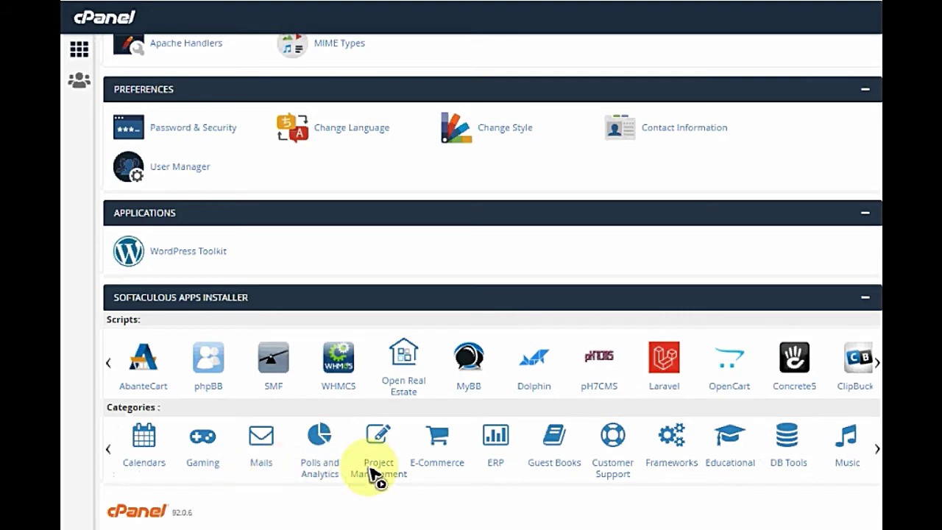
pyautogui.scroll(1, 637, 286)
pyautogui.scroll(8, 637, 285)
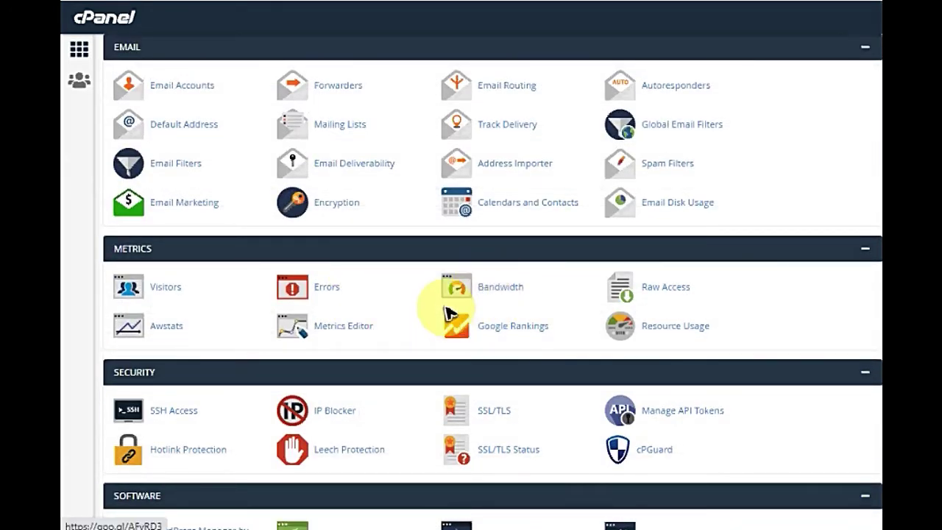
pyautogui.scroll(-1, 276, 335)
pyautogui.scroll(-9, 280, 335)
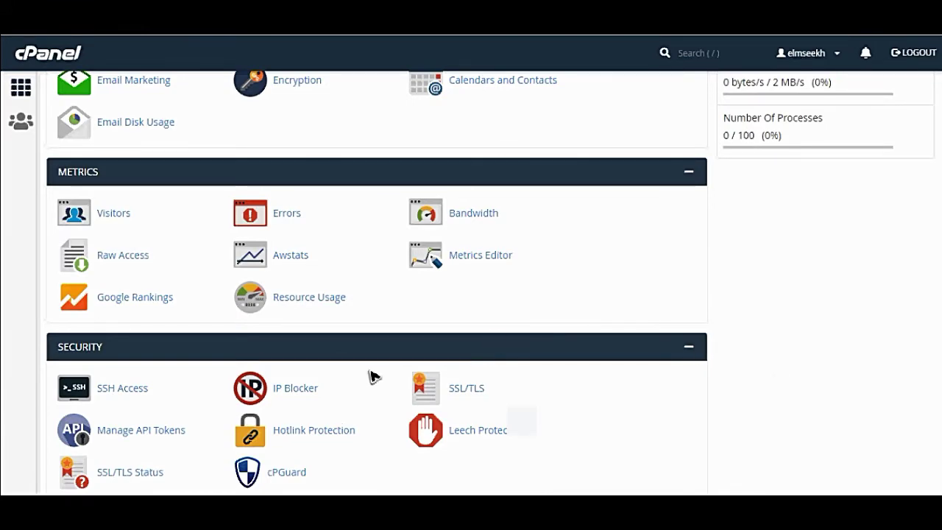
pyautogui.scroll(-9, 372, 377)
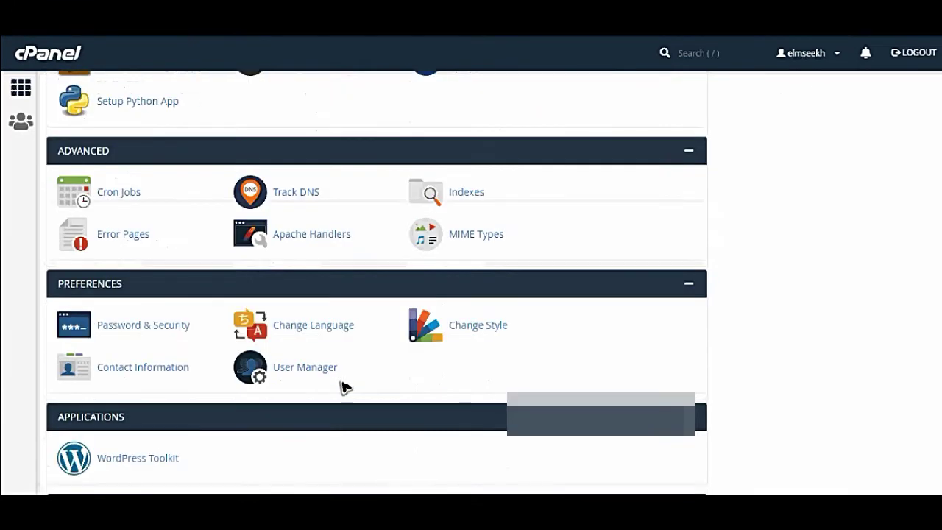
pyautogui.scroll(-3, 344, 386)
pyautogui.scroll(1, 343, 388)
pyautogui.scroll(-1, 342, 387)
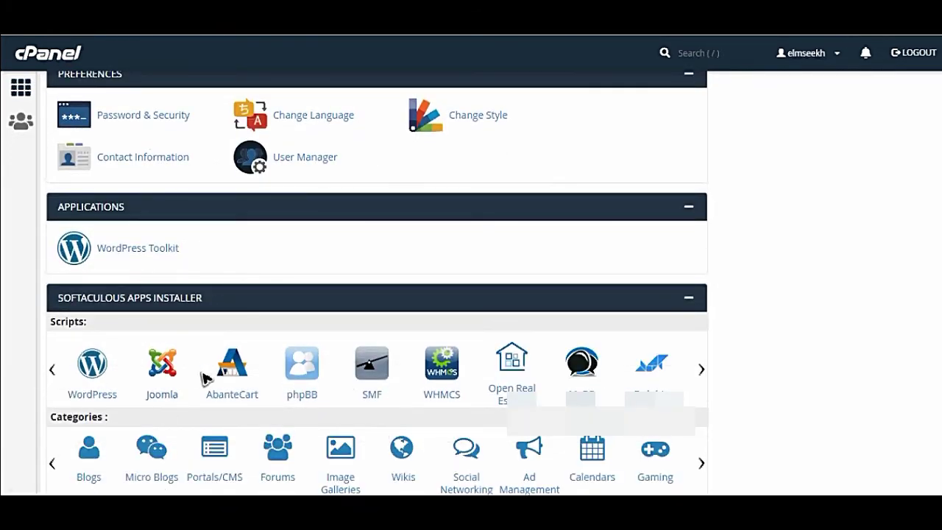
pyautogui.scroll(12, 205, 378)
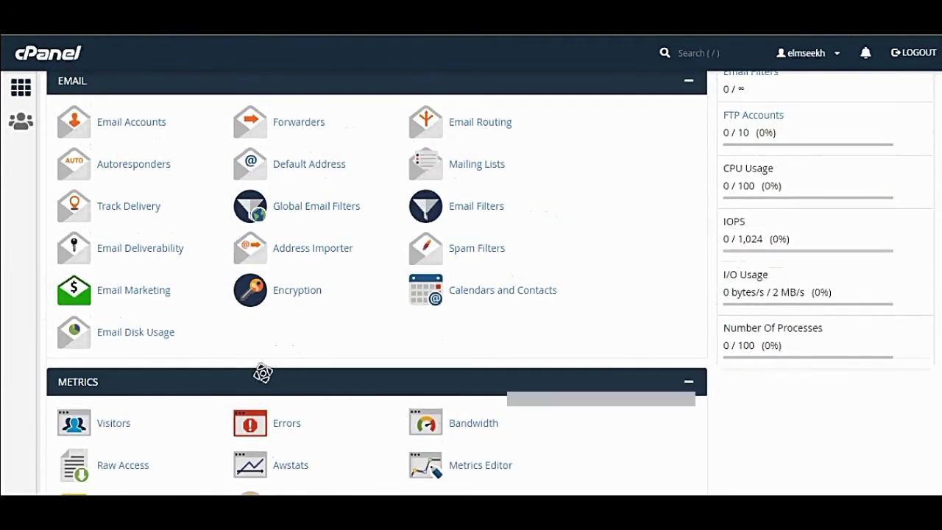
pyautogui.scroll(-15, 300, 311)
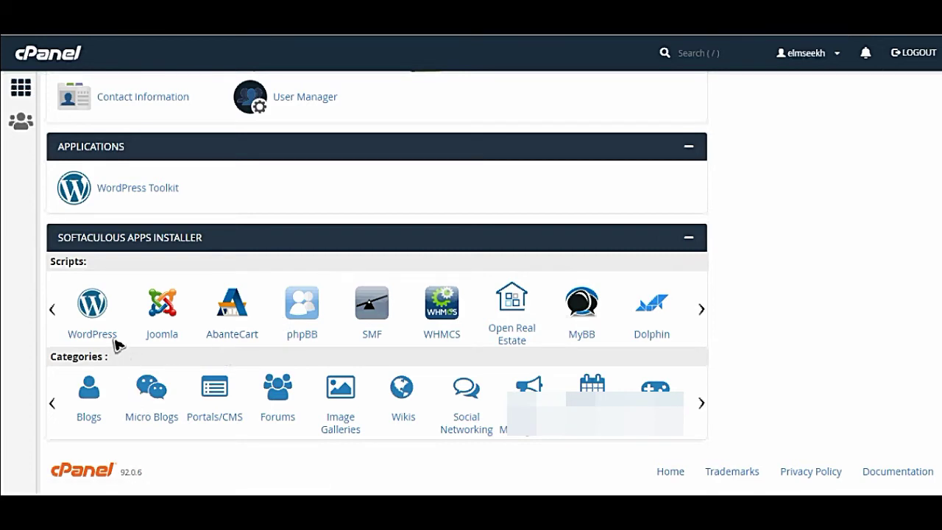
# Step: Open WordPress from the Softaculous Apps Installer scripts list
pyautogui.click(101, 337)
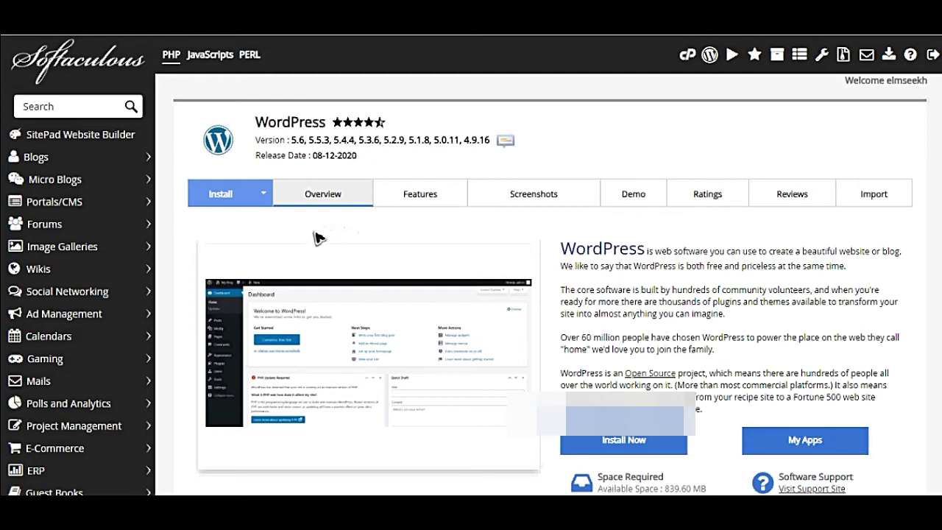
pyautogui.click(264, 197)
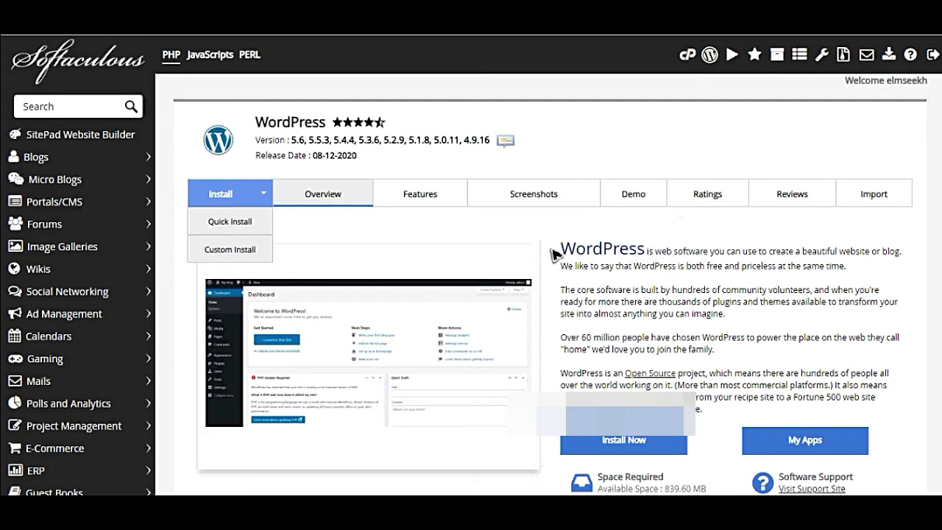
pyautogui.scroll(-1, 572, 263)
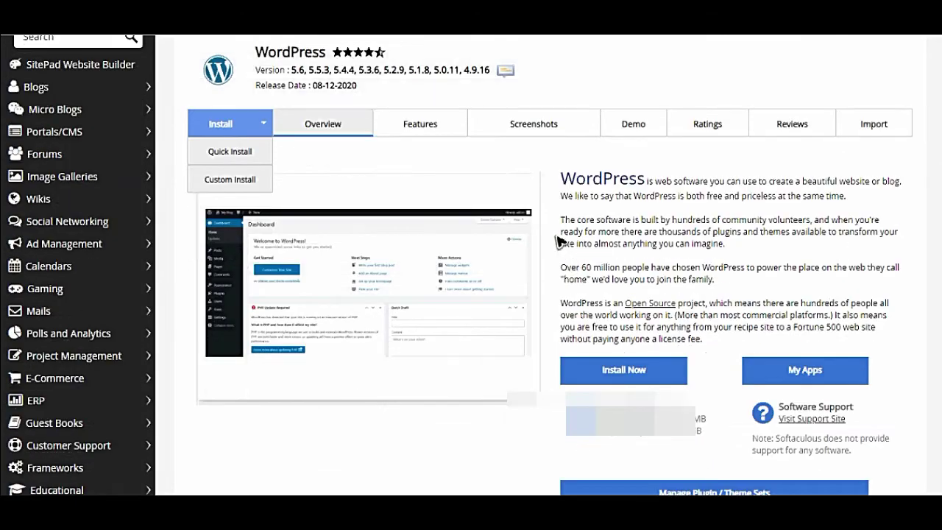
pyautogui.scroll(-1, 729, 304)
pyautogui.scroll(-3, 729, 303)
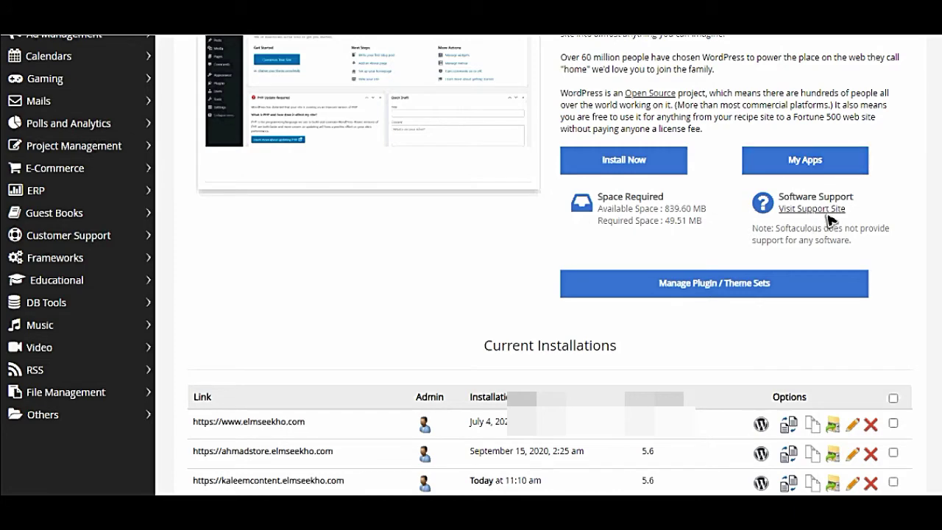
pyautogui.click(814, 167)
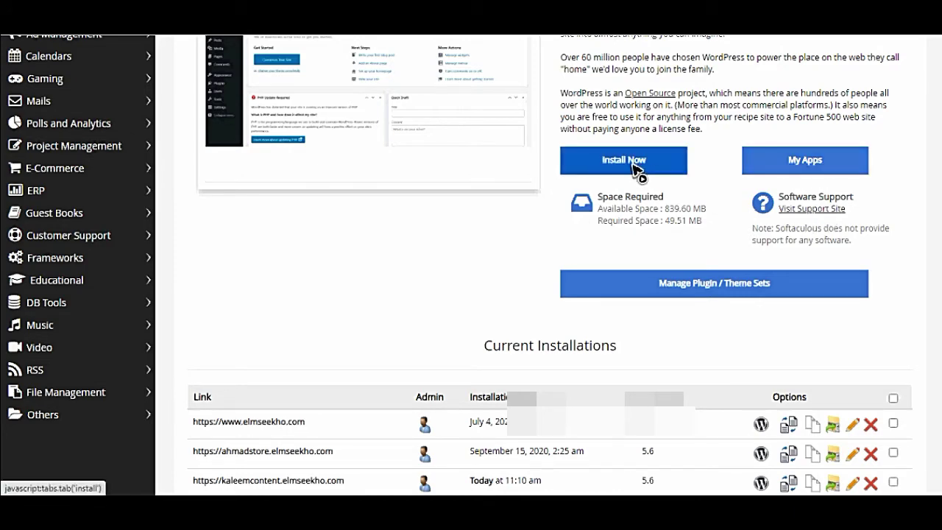
pyautogui.scroll(-1, 634, 168)
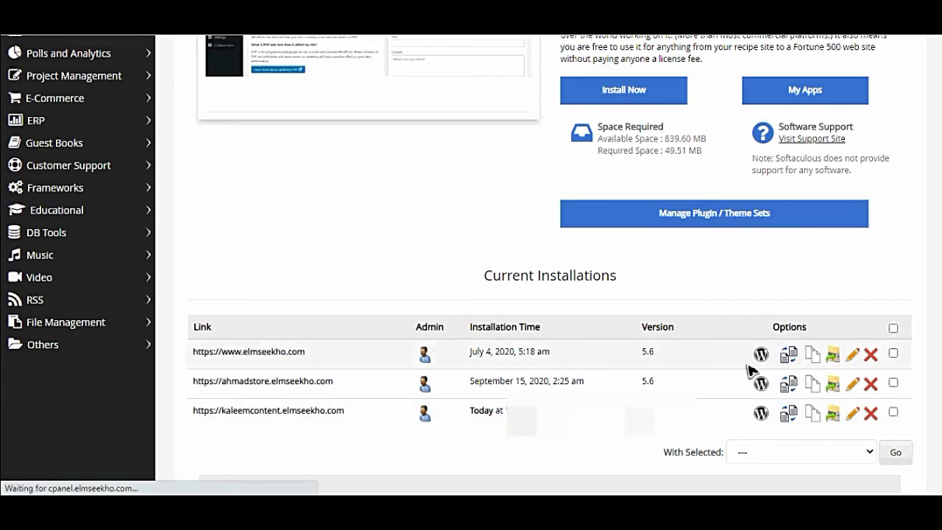
# Step: Remove the kaleemcontent.elmseekho.com WordPress installation and return to the overview
pyautogui.scroll(-4, 496, 315)
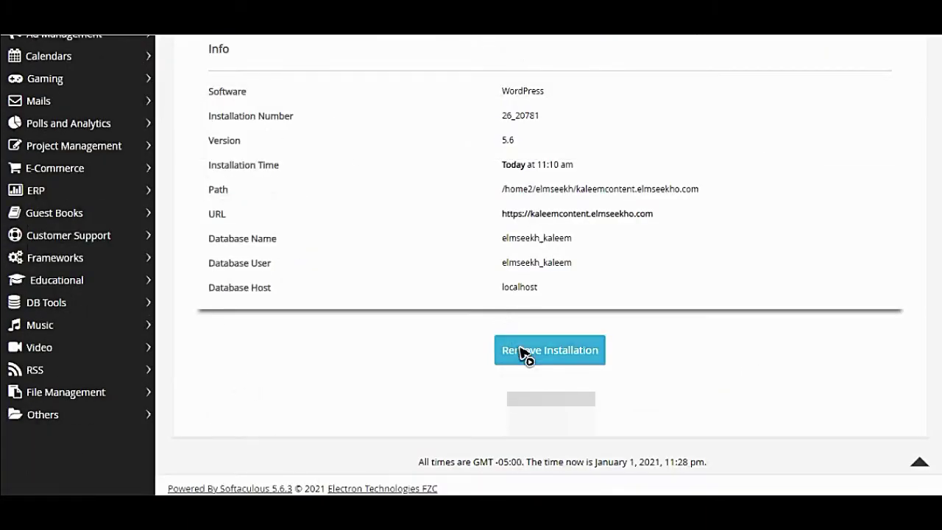
pyautogui.click(525, 353)
pyautogui.click(547, 115)
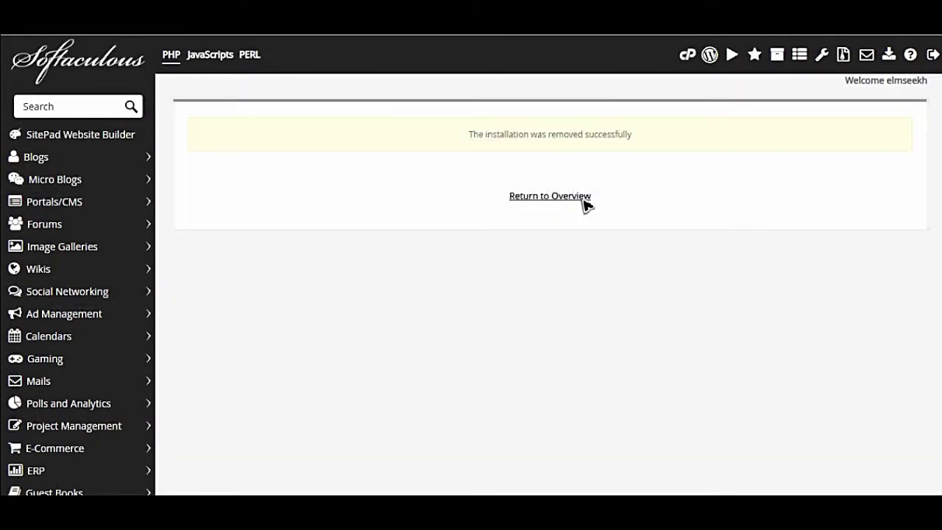
pyautogui.click(580, 199)
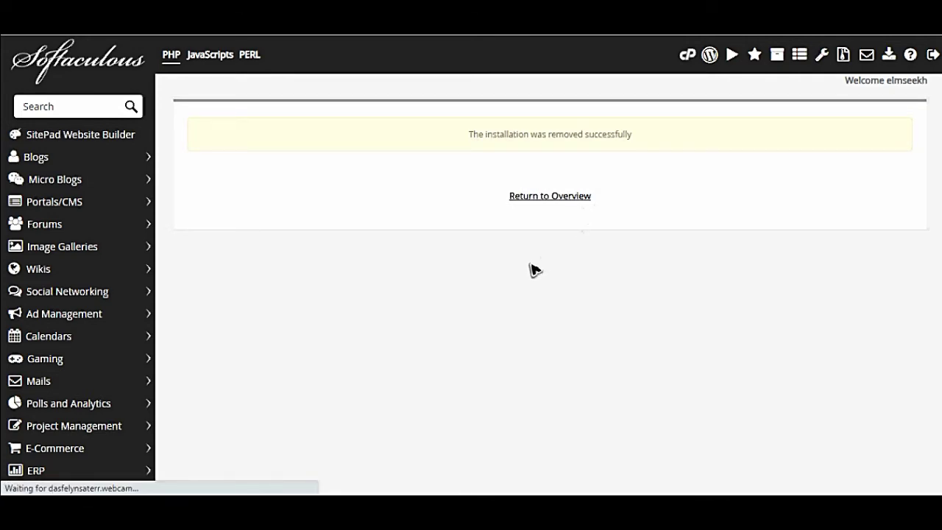
# Step: Start a new WordPress installation with Install Now
pyautogui.scroll(-10, 613, 315)
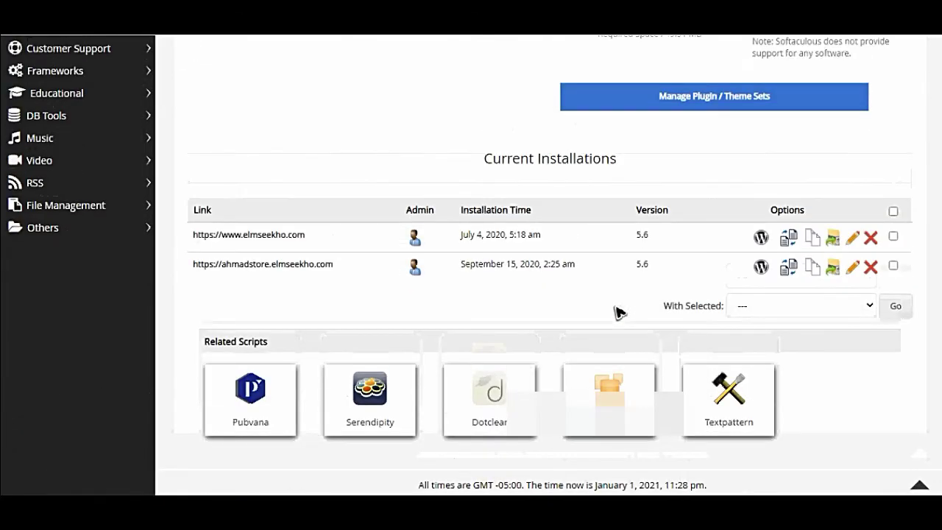
pyautogui.scroll(3, 614, 316)
pyautogui.click(625, 230)
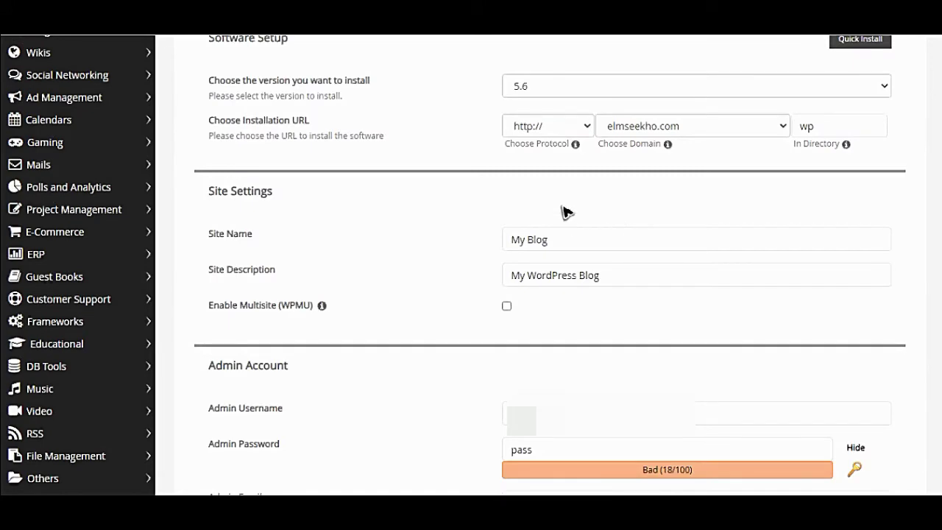
pyautogui.scroll(3, 563, 212)
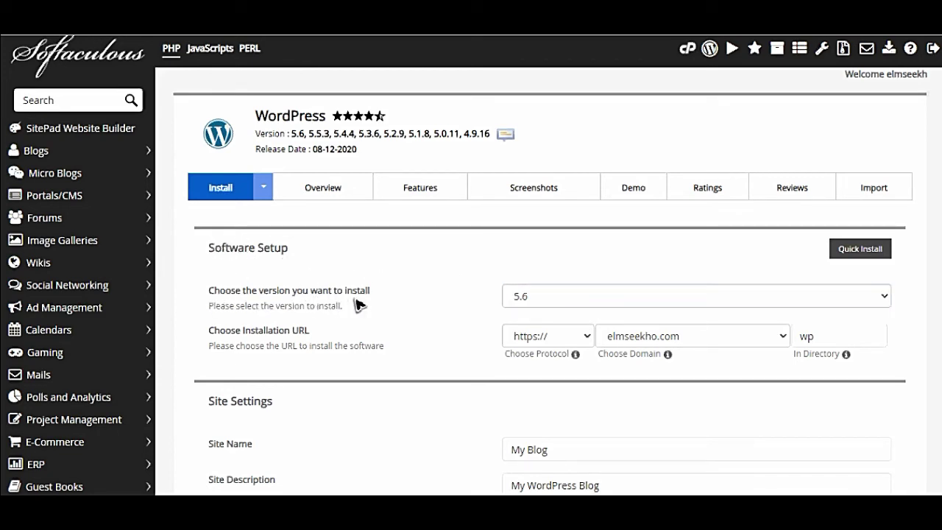
pyautogui.click(542, 299)
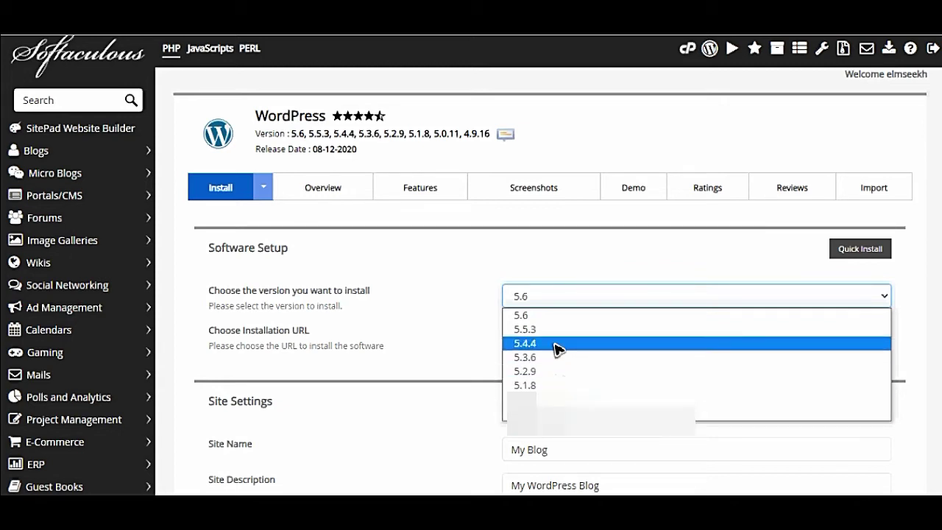
pyautogui.click(550, 322)
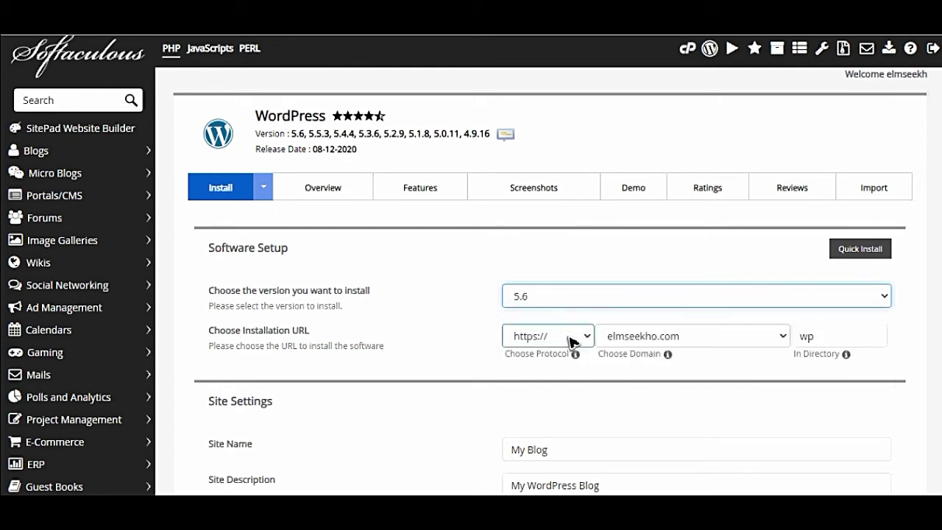
pyautogui.click(571, 339)
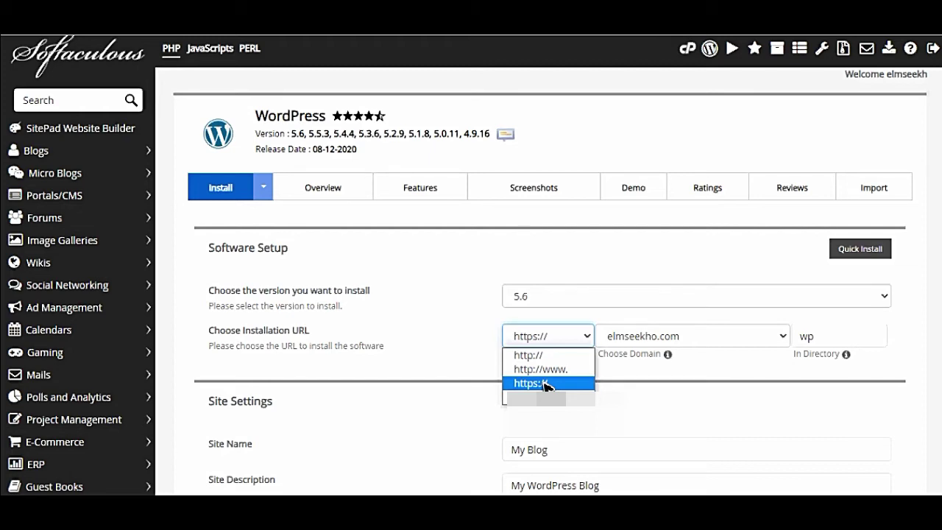
pyautogui.click(545, 383)
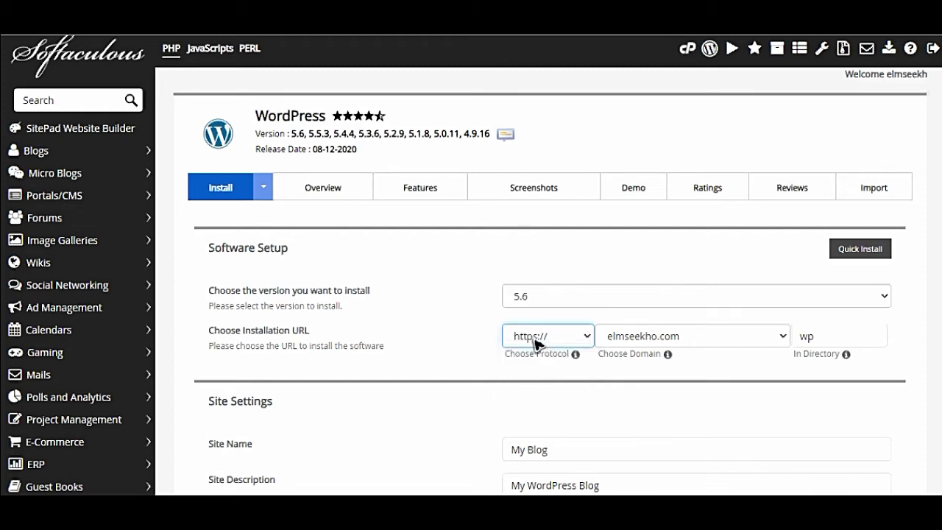
pyautogui.click(536, 343)
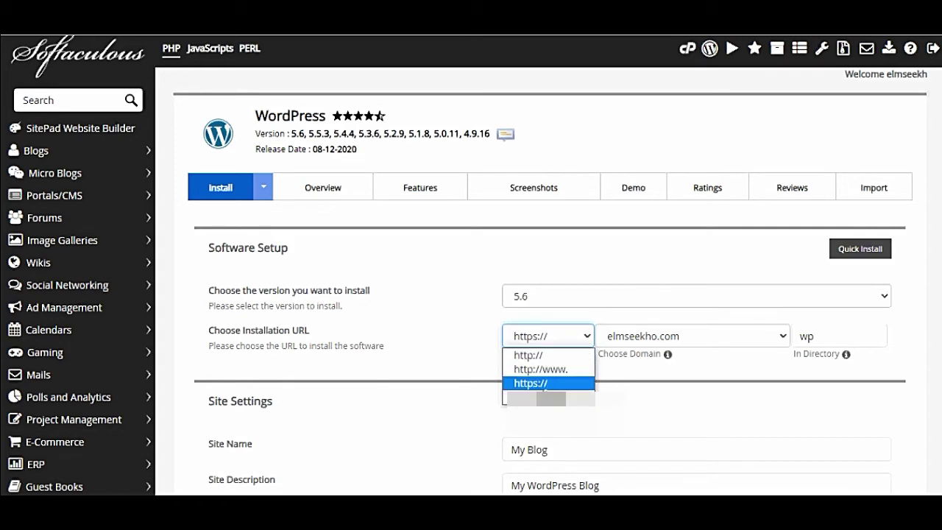
pyautogui.click(546, 383)
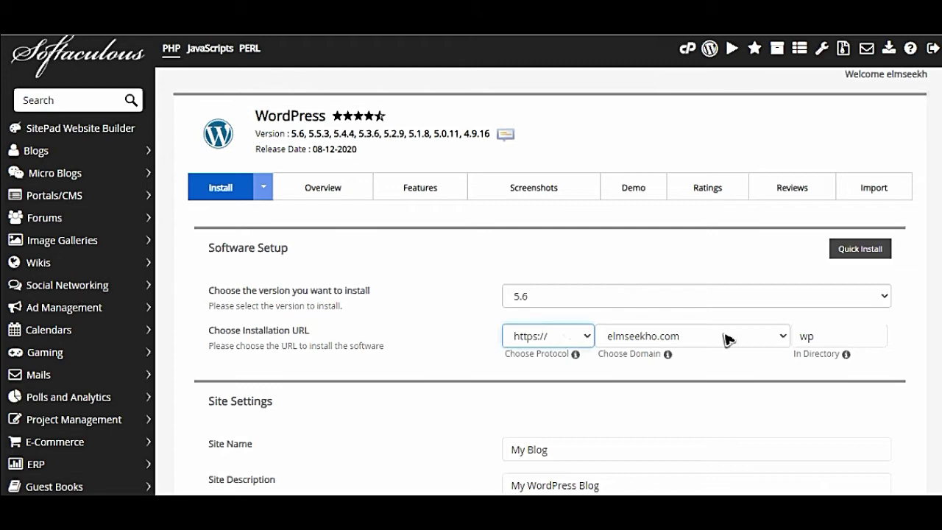
# Step: Choose domain kaleemcontent.elmseekho.com and clear the wp directory to install at the root
pyautogui.click(756, 336)
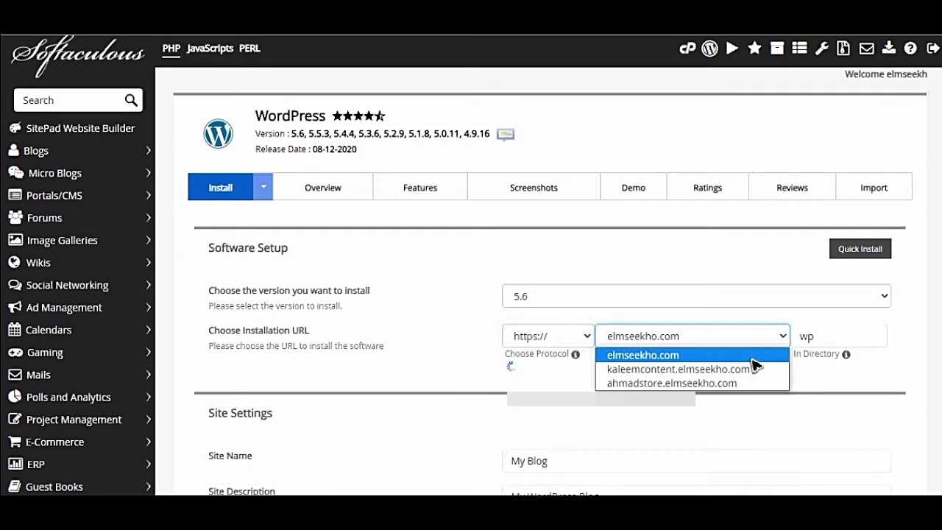
pyautogui.click(751, 368)
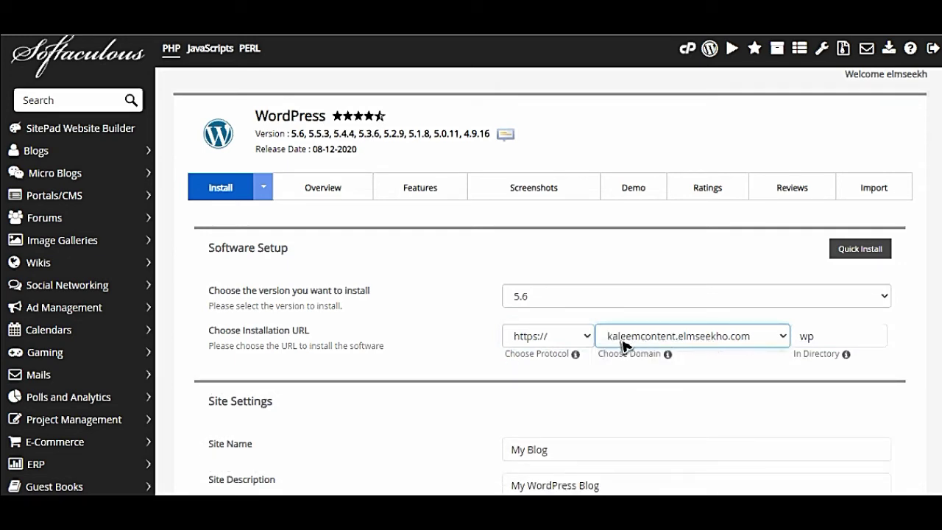
pyautogui.click(816, 337)
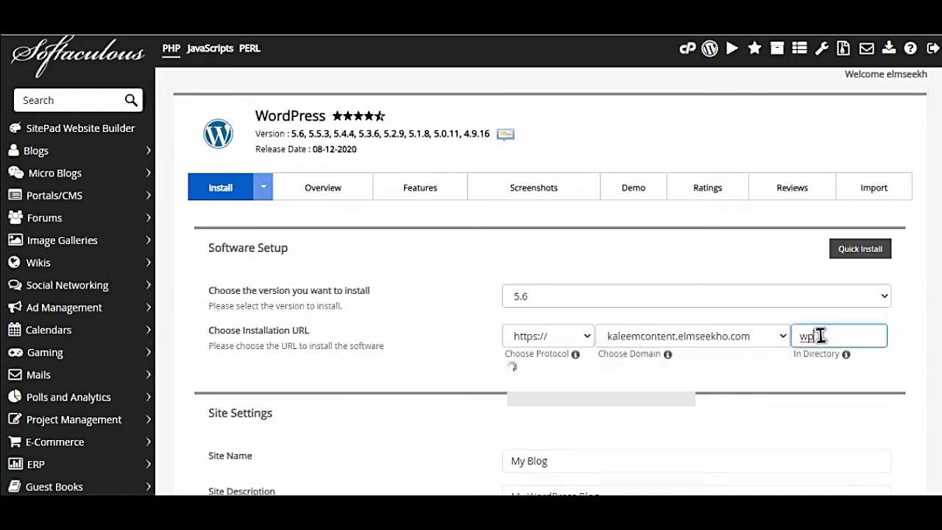
pyautogui.click(553, 337)
pyautogui.click(553, 337)
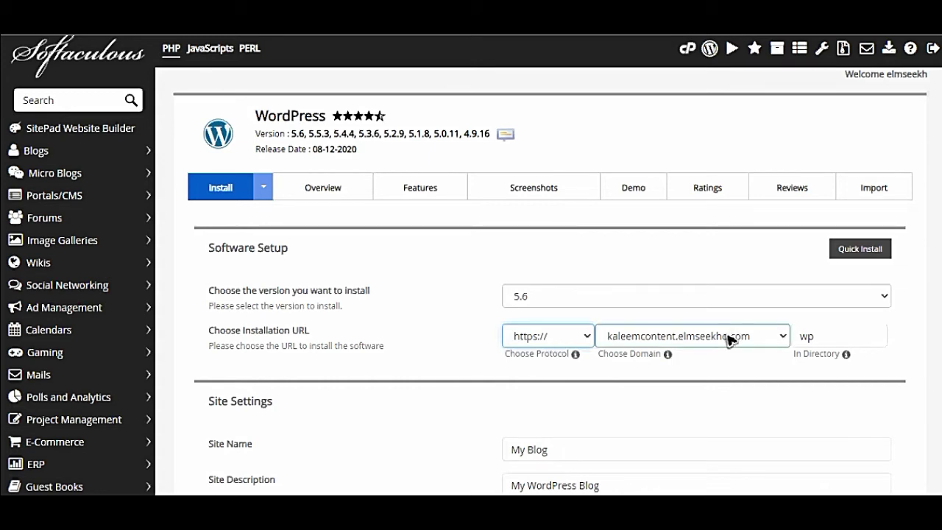
pyautogui.click(822, 336)
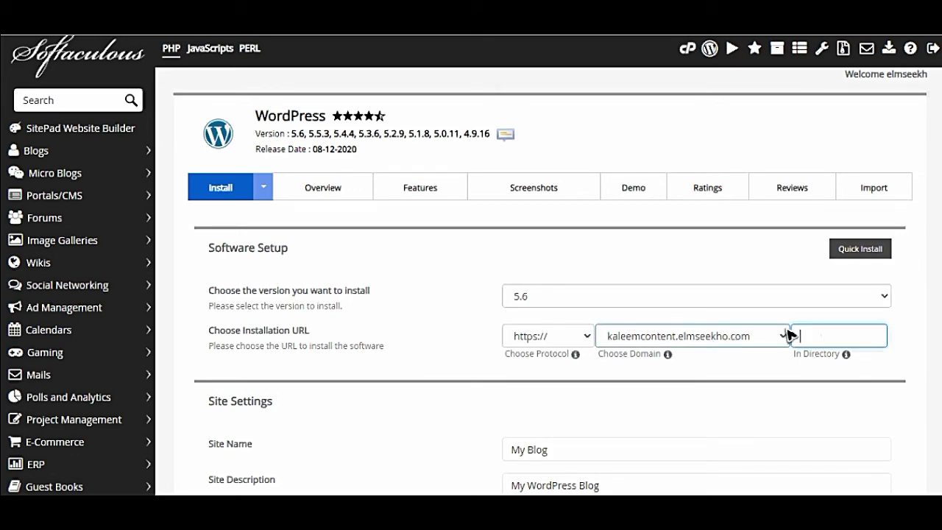
pyautogui.scroll(-2, 795, 338)
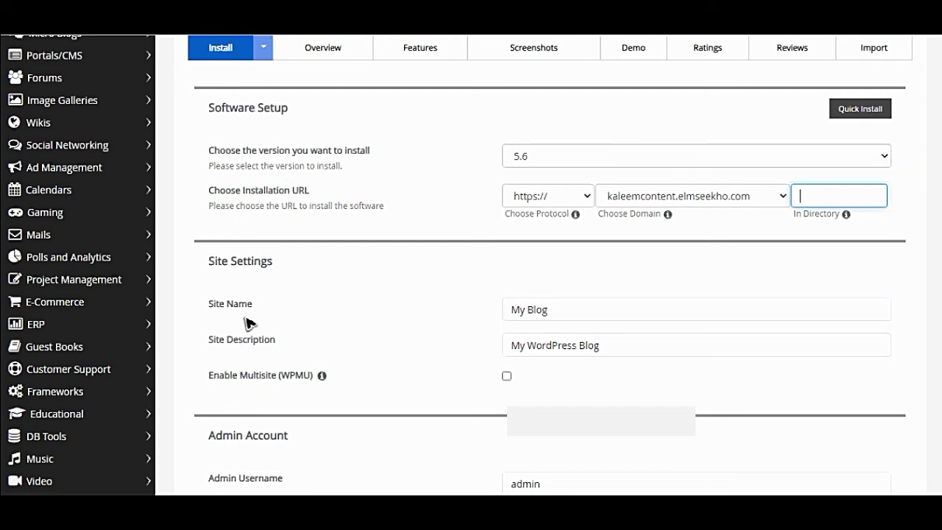
# Step: Replace the default site name and tagline with the suggested 'Kaleem' entries
pyautogui.moveTo(566, 313); pyautogui.dragTo(442, 324)
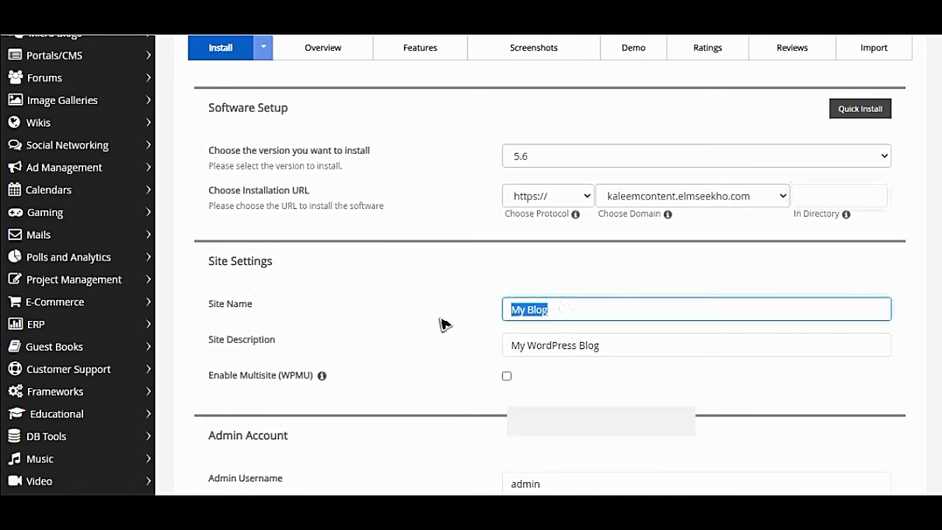
pyautogui.write('Kal')
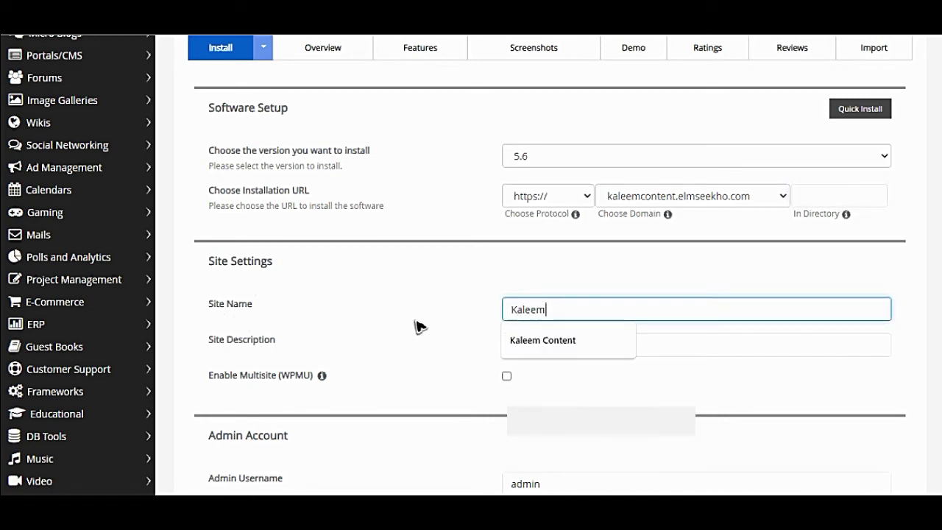
pyautogui.write('eem')
pyautogui.press('Down')
pyautogui.press('Return')
pyautogui.press('Tab')
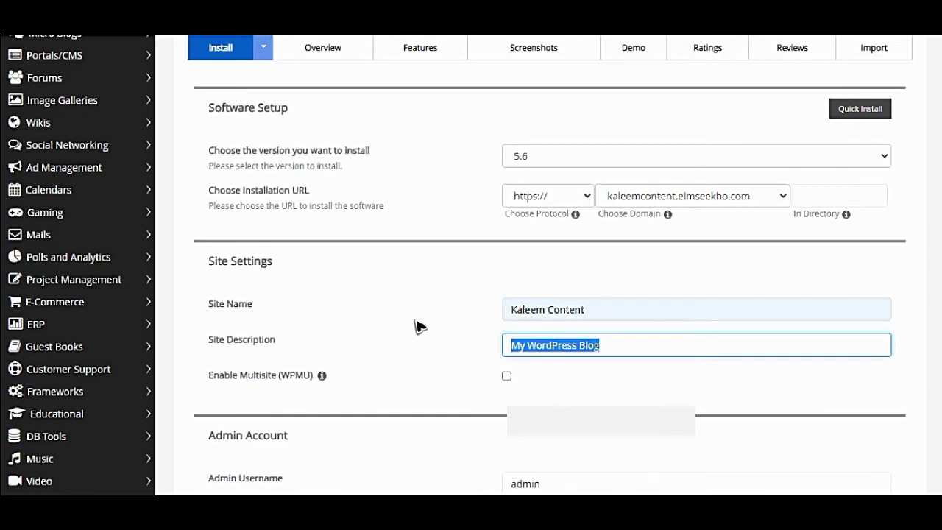
pyautogui.press('End')
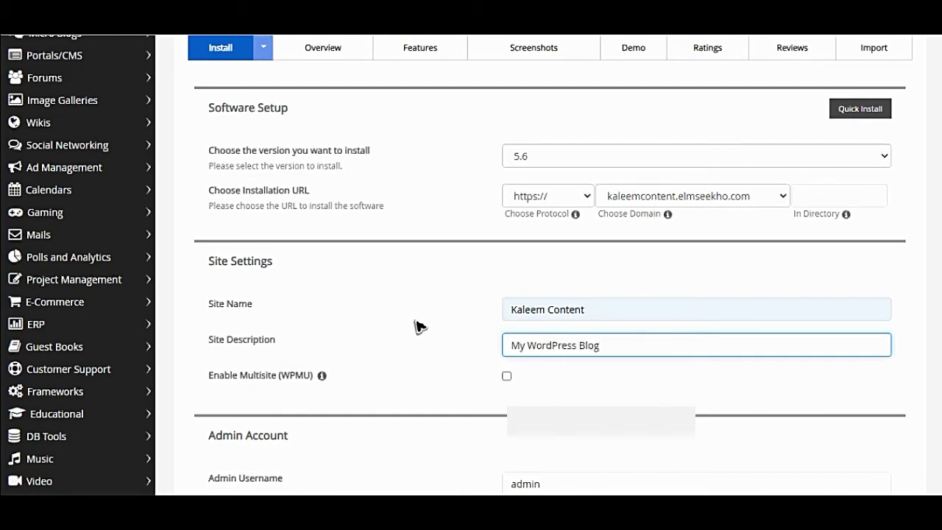
pyautogui.hotkey('ctrl', 'a')
pyautogui.write('Kal')
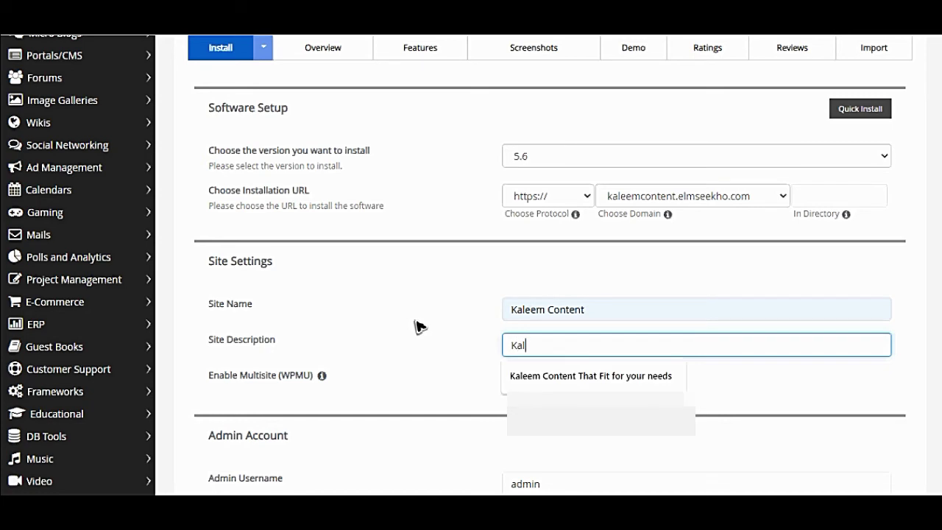
pyautogui.press('Down')
pyautogui.press('Return')
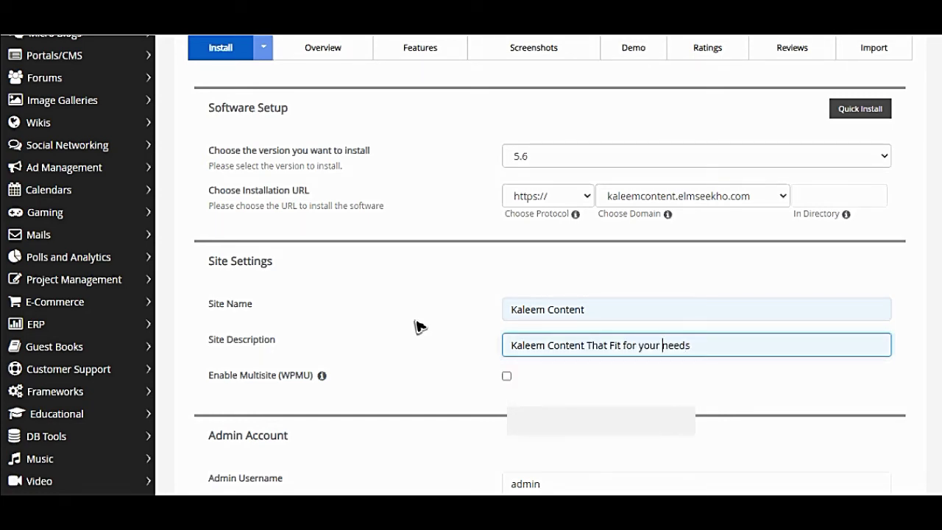
# Step: Set a new admin username and a strong admin password
pyautogui.scroll(-3, 397, 368)
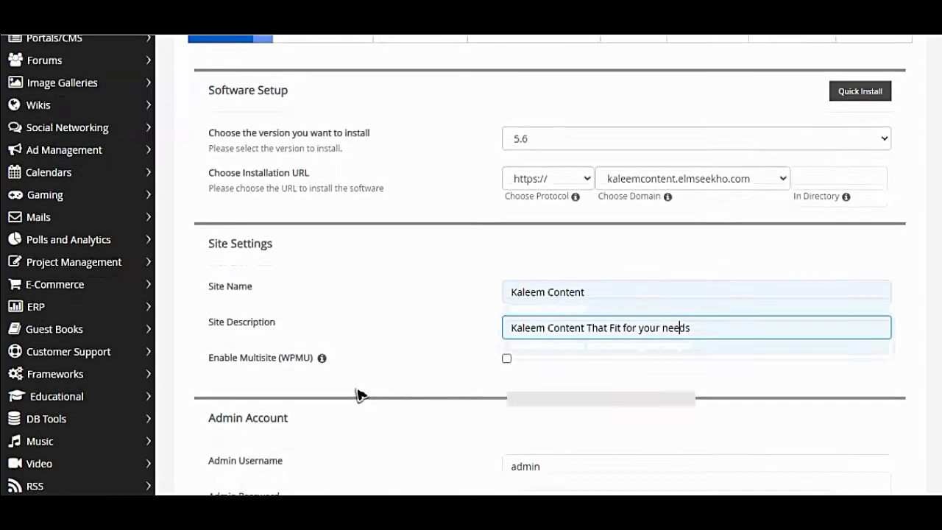
pyautogui.moveTo(573, 346); pyautogui.dragTo(447, 349)
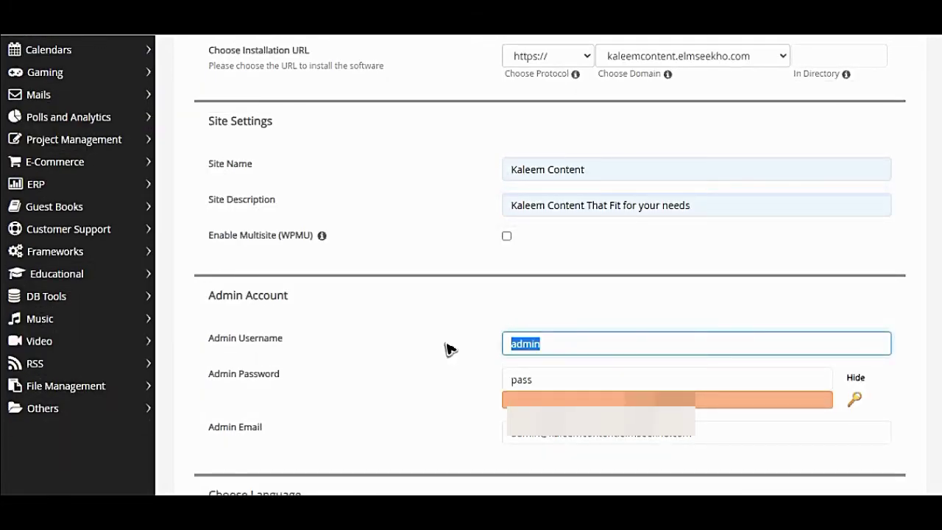
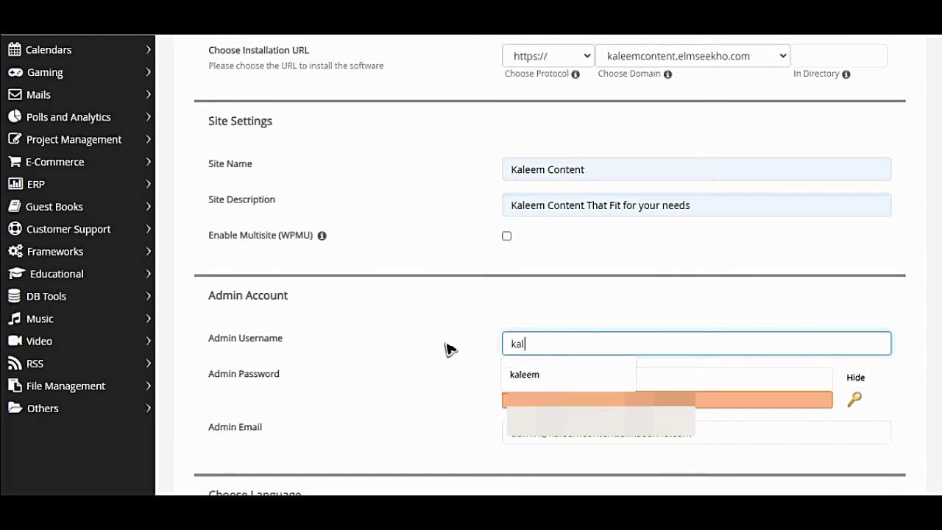
pyautogui.press('Down')
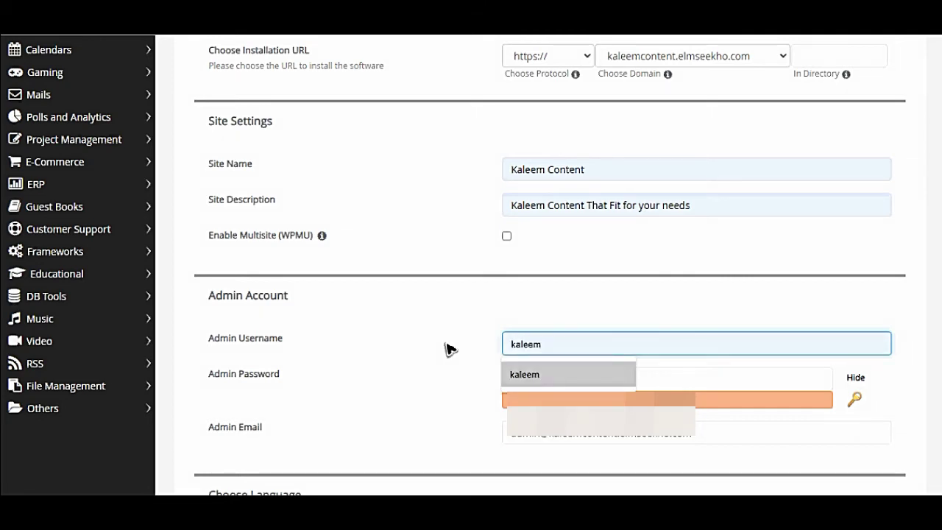
pyautogui.press('Tab')
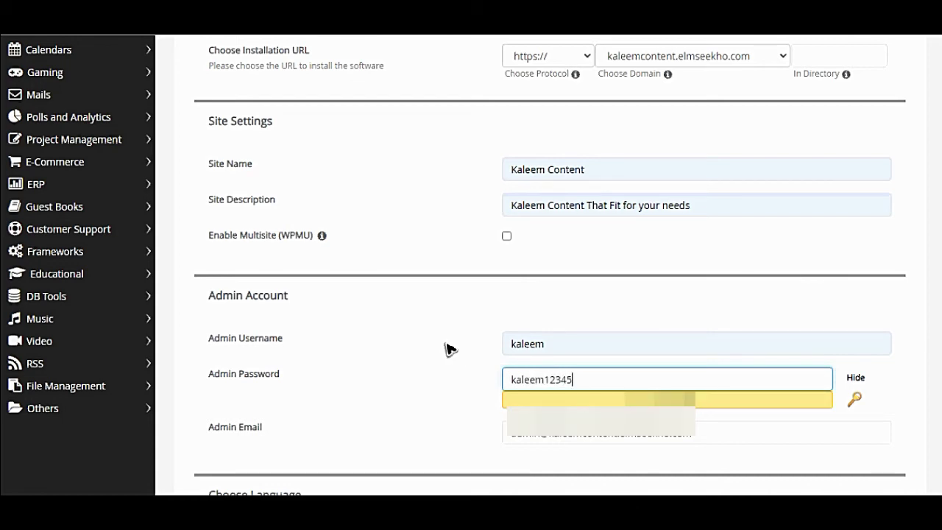
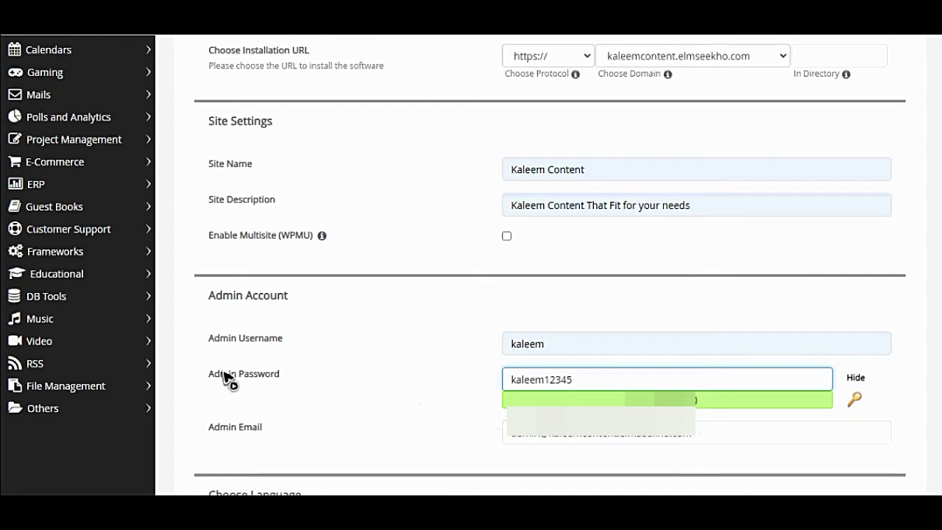
# Step: Review the admin username and password fields
pyautogui.click(447, 350)
pyautogui.click(552, 350)
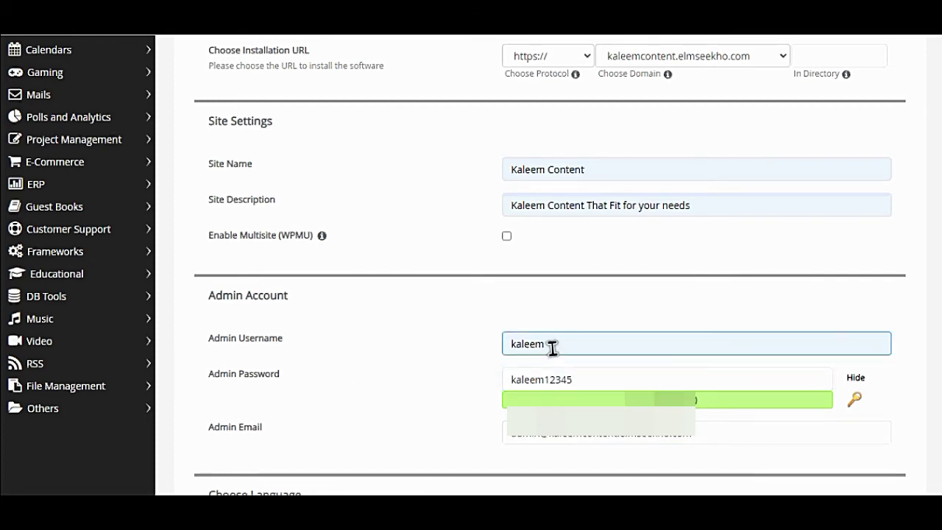
pyautogui.click(580, 367)
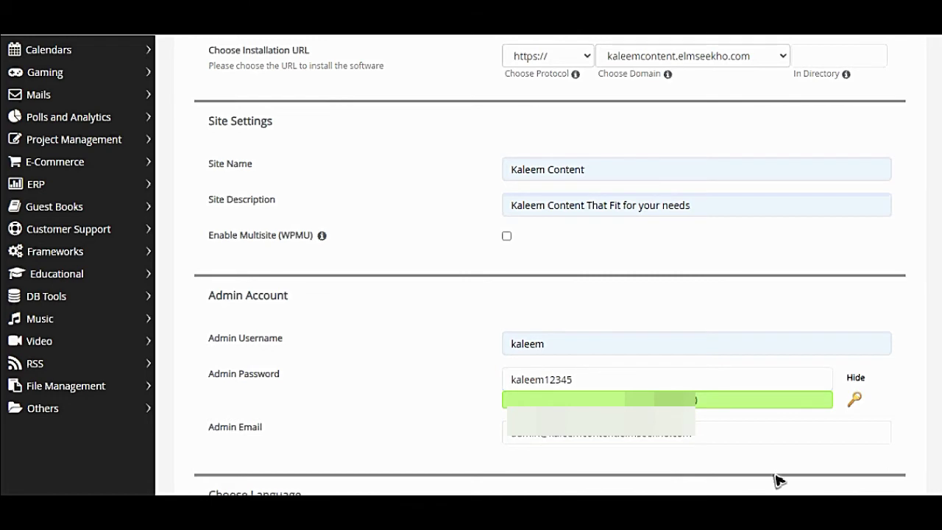
pyautogui.click(546, 354)
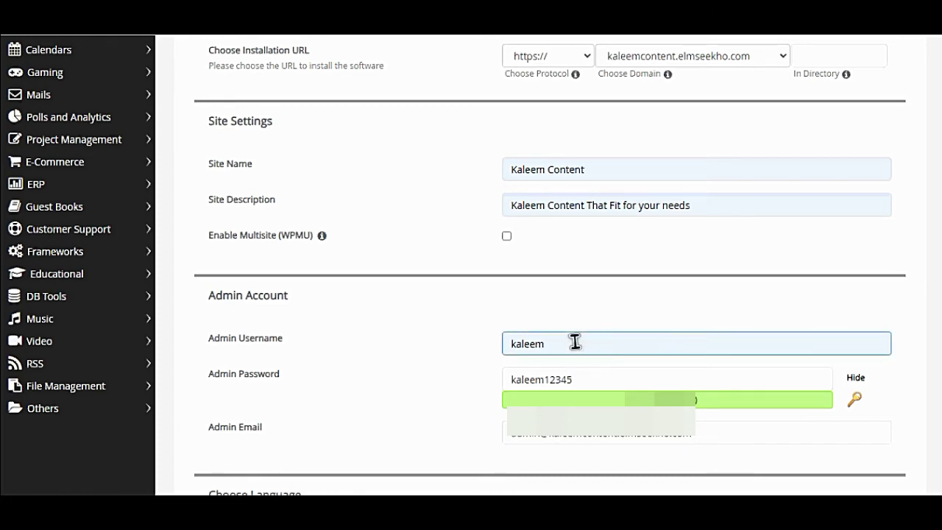
pyautogui.click(590, 372)
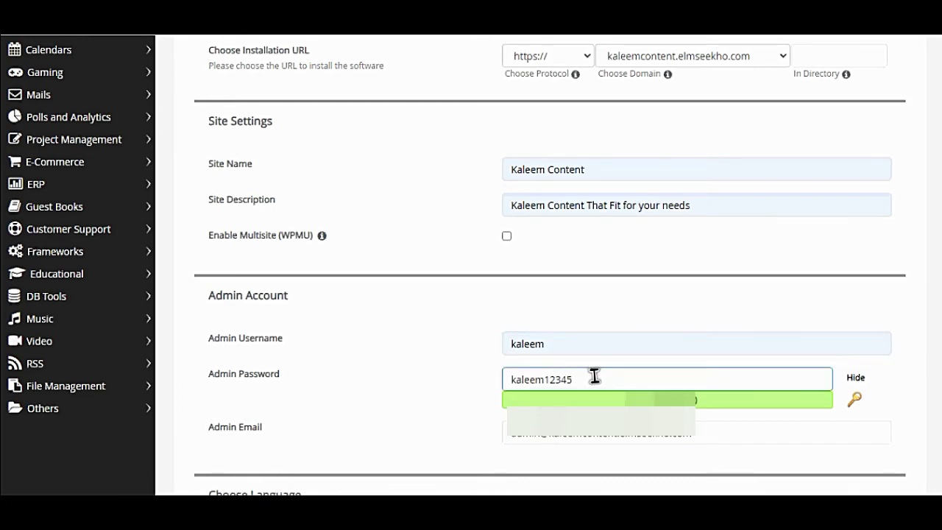
pyautogui.scroll(-1, 441, 367)
# Step: Inspect the admin email address, leaving it unchanged
pyautogui.click(254, 360)
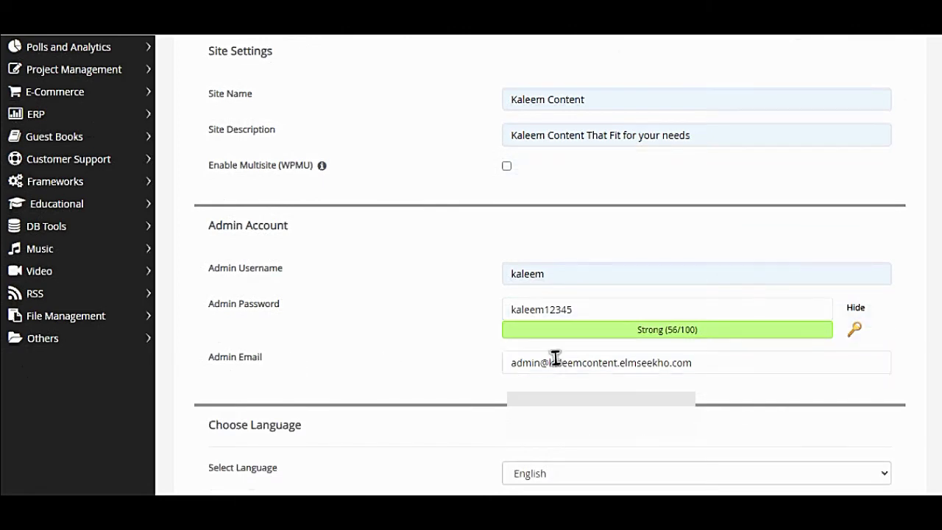
pyautogui.click(706, 366)
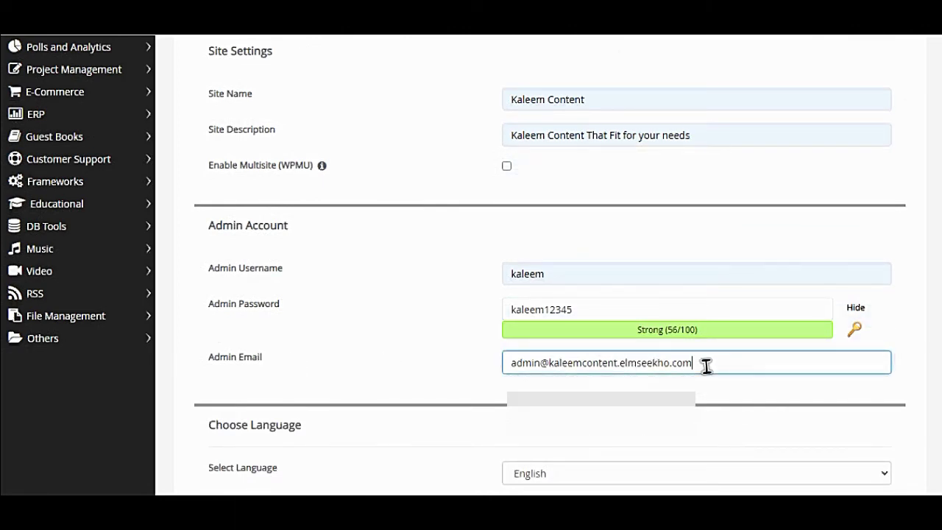
pyautogui.moveTo(704, 363); pyautogui.dragTo(553, 364)
pyautogui.click(552, 371)
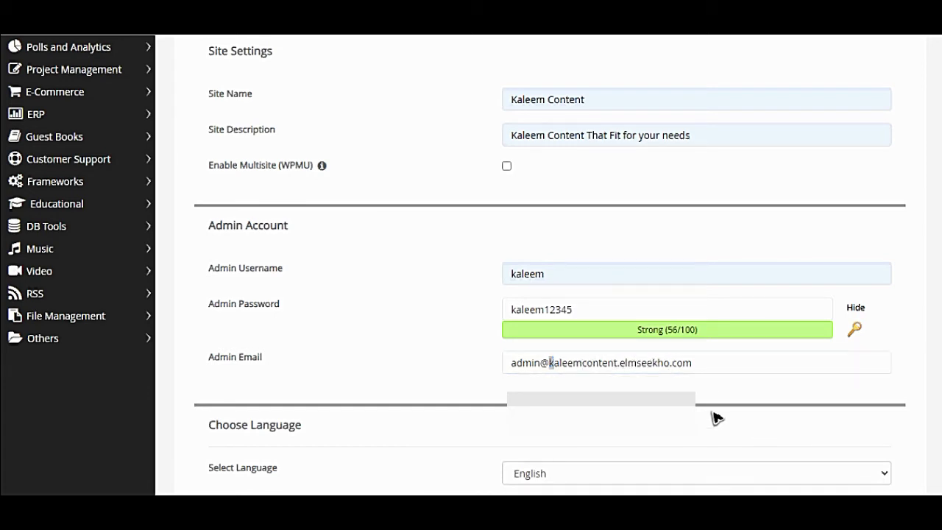
pyautogui.click(578, 362)
pyautogui.doubleClick(578, 362)
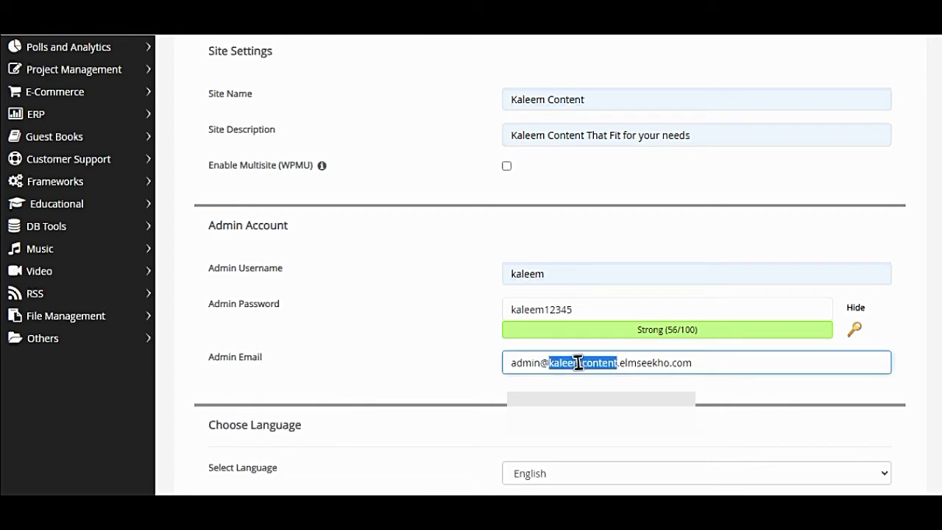
pyautogui.doubleClick(651, 362)
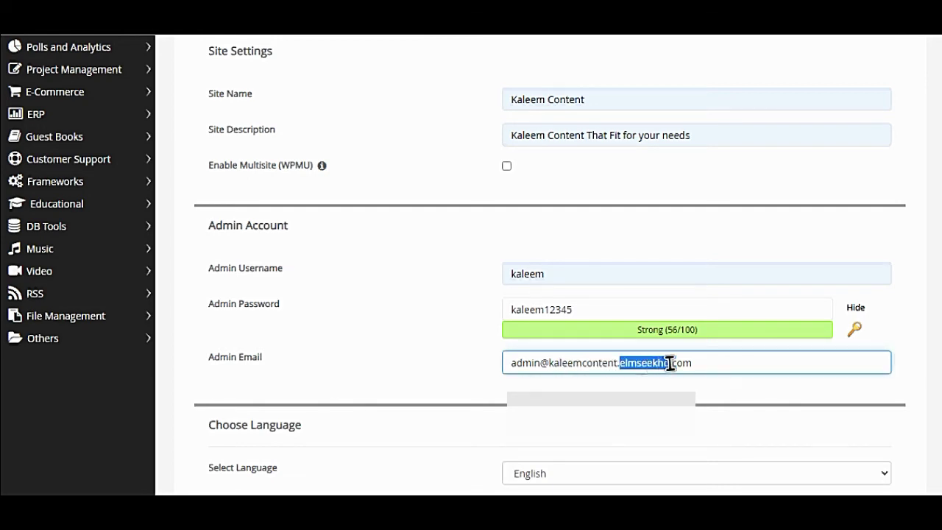
pyautogui.click(696, 361)
pyautogui.moveTo(685, 362); pyautogui.dragTo(657, 366)
pyautogui.click(641, 363)
pyautogui.click(699, 364)
pyautogui.scroll(-1, 660, 373)
pyautogui.scroll(-1, 366, 375)
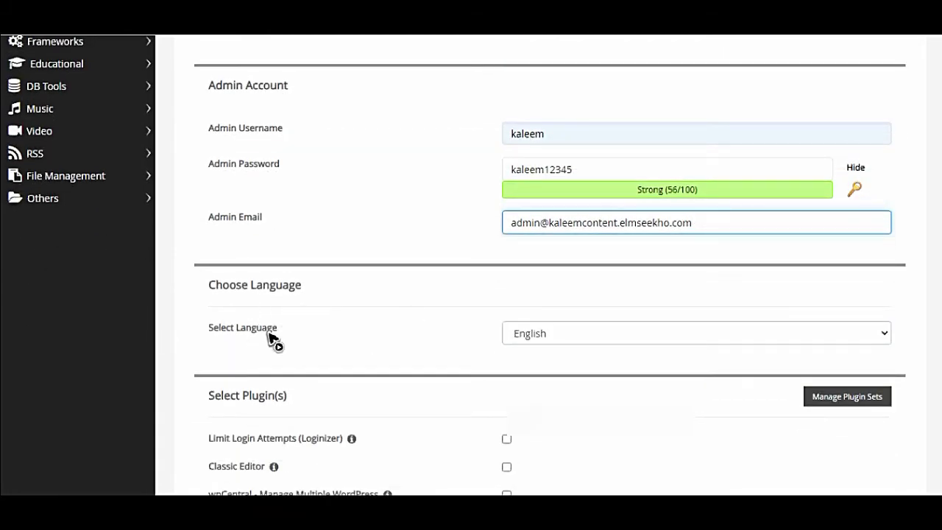
pyautogui.click(537, 331)
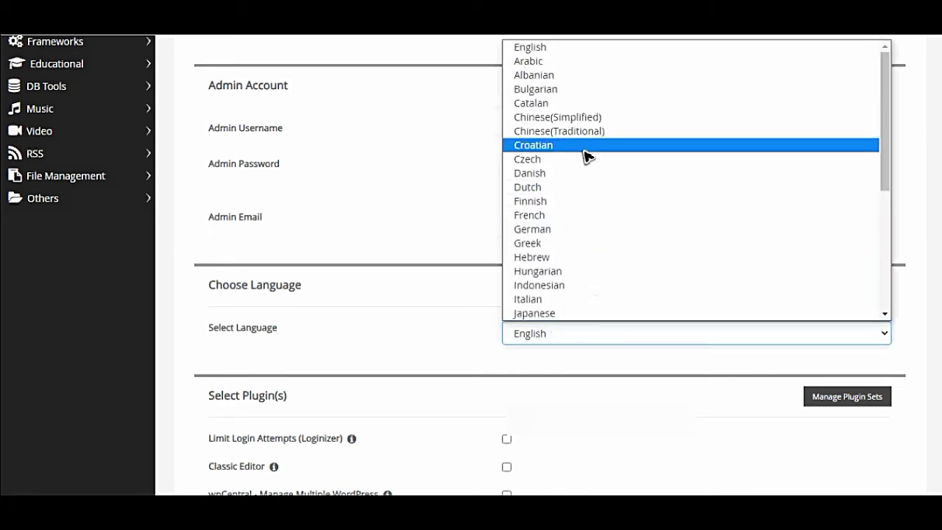
pyautogui.scroll(-5, 586, 159)
pyautogui.scroll(5, 626, 267)
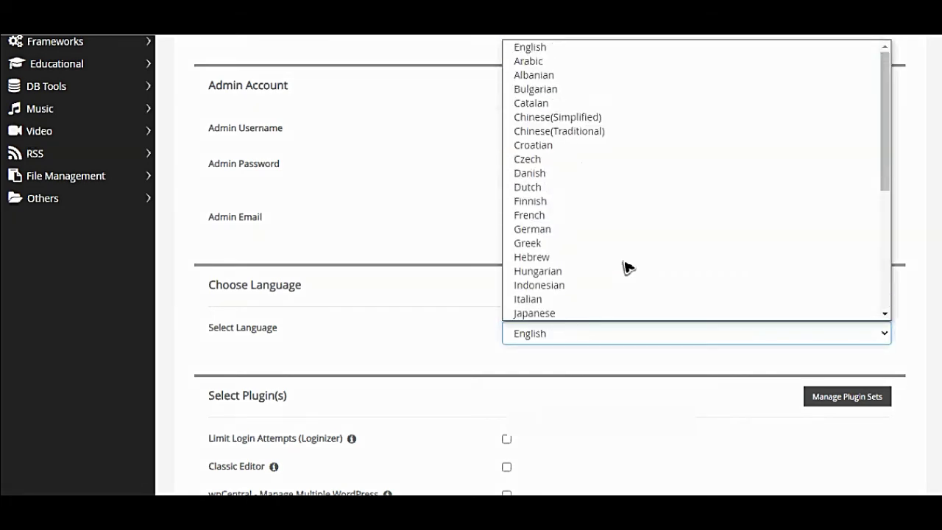
pyautogui.click(553, 49)
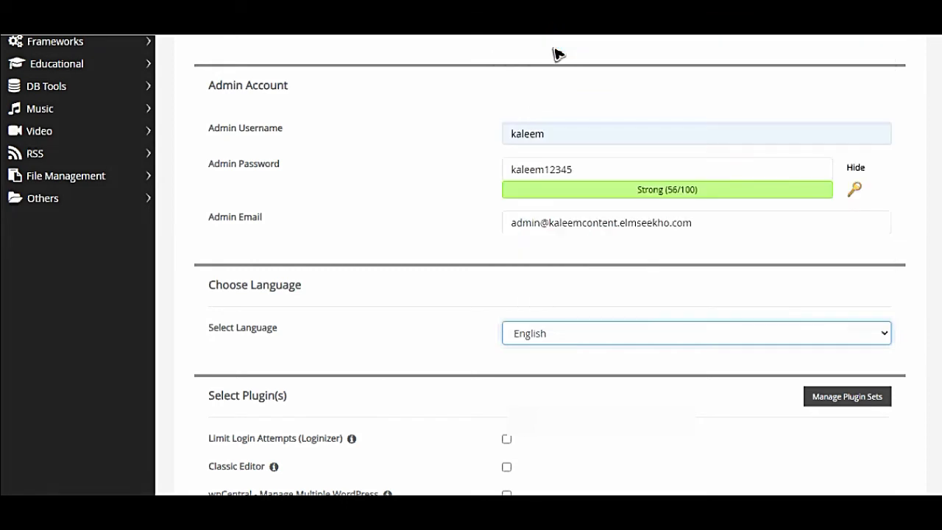
pyautogui.scroll(-3, 402, 299)
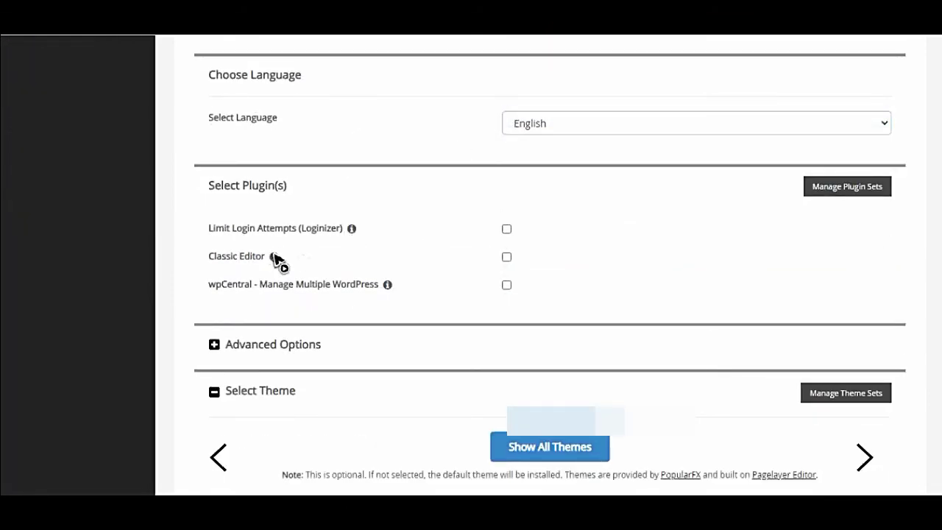
# Step: Tick the Classic Editor plugin, keeping version 5.6 and English as the language
pyautogui.click(507, 229)
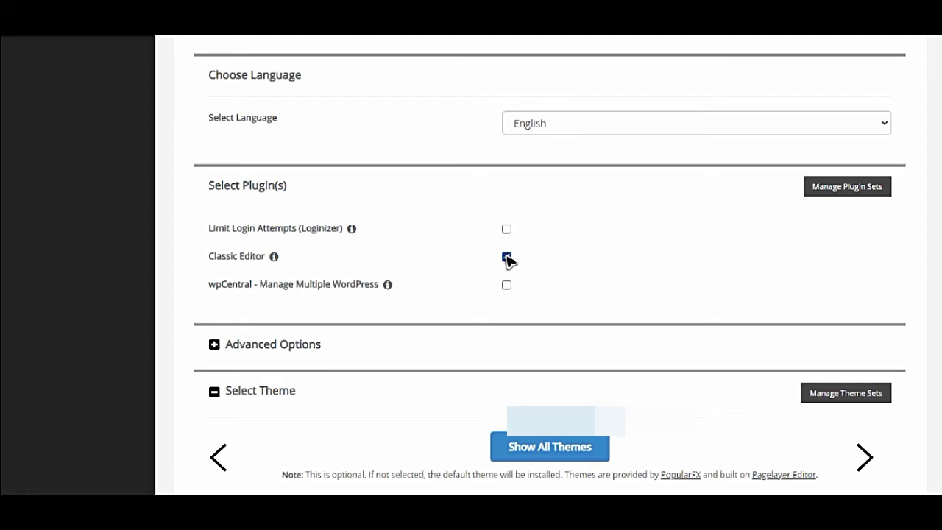
pyautogui.scroll(15, 563, 243)
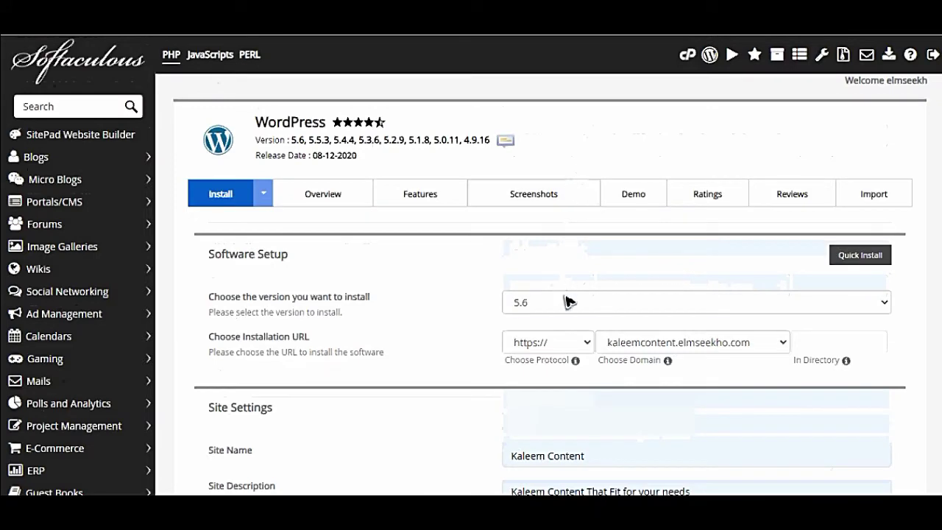
pyautogui.click(566, 302)
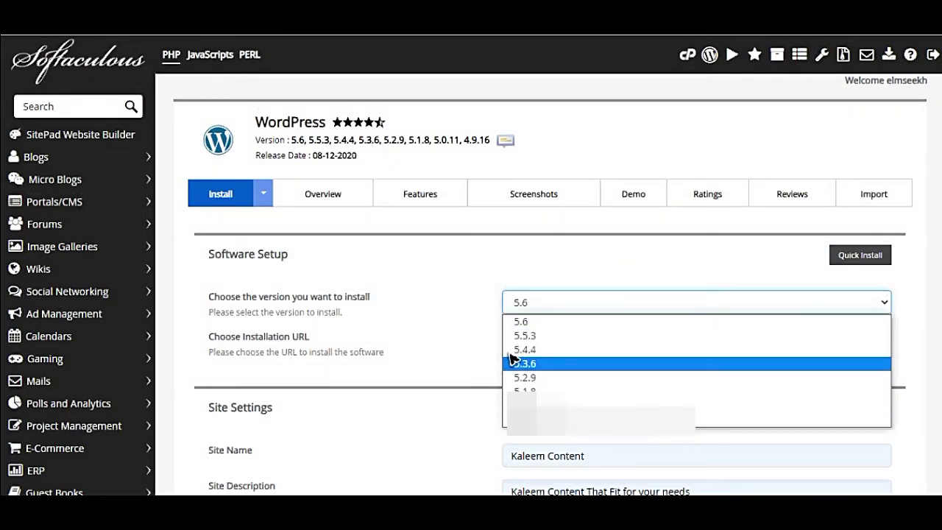
pyautogui.click(478, 335)
pyautogui.scroll(-10, 478, 336)
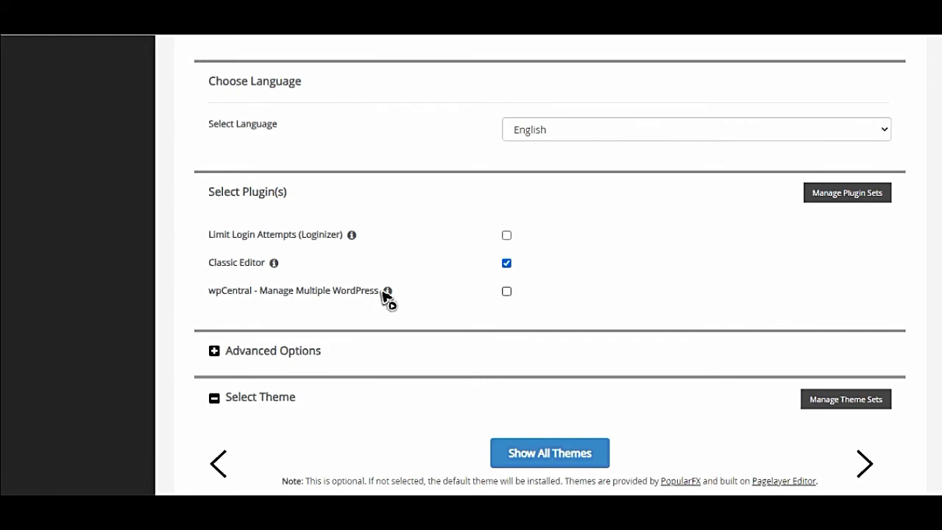
pyautogui.moveTo(387, 294)
pyautogui.scroll(-1, 470, 341)
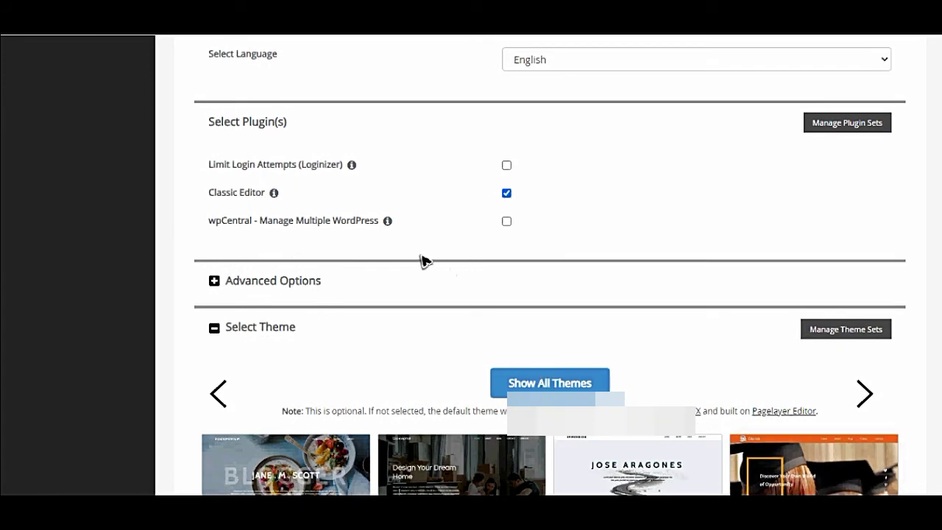
# Step: In Advanced Options, set database kalem, table prefix kalem_, and disable update notification emails
pyautogui.click(264, 290)
pyautogui.scroll(-2, 420, 275)
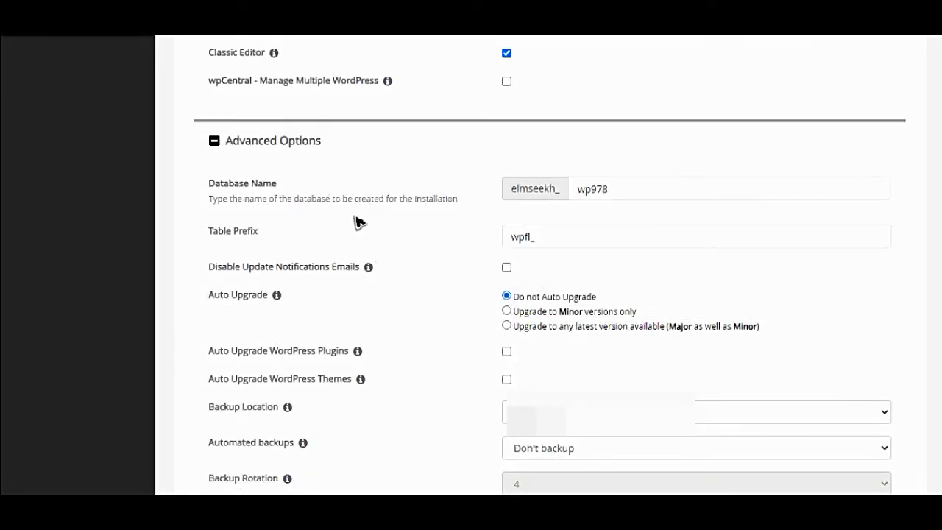
pyautogui.click(631, 189)
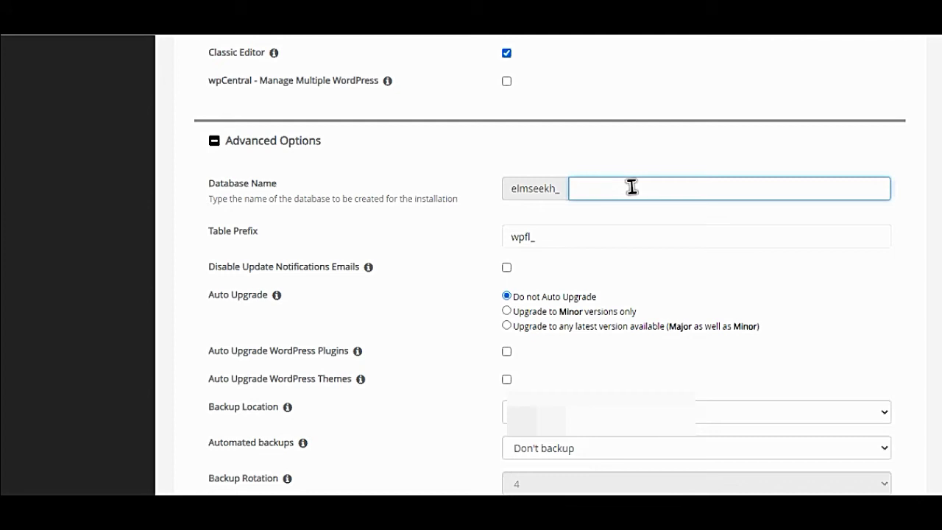
pyautogui.write('kalem')
pyautogui.doubleClick(632, 188)
pyautogui.click(625, 189)
pyautogui.click(506, 233)
pyautogui.doubleClick(510, 234)
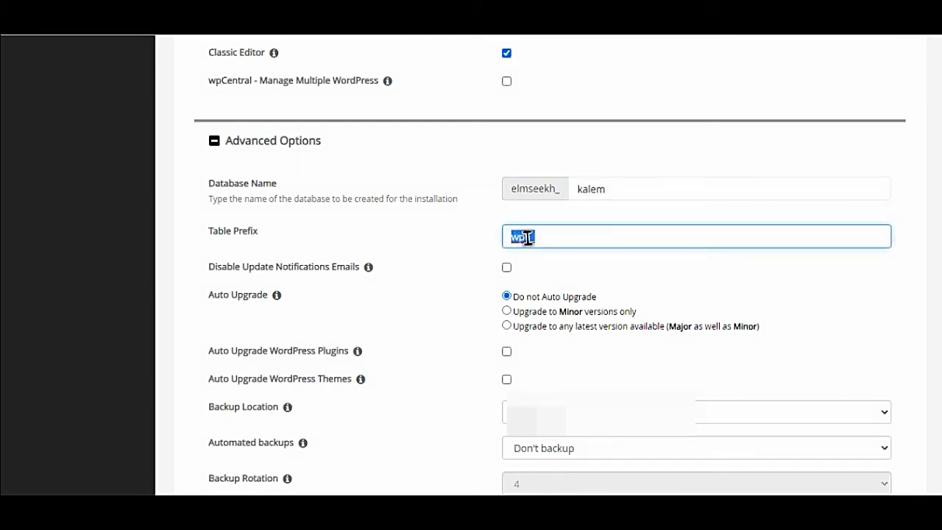
pyautogui.press('Left')
pyautogui.write('kalem')
pyautogui.press('Delete')
pyautogui.click(507, 268)
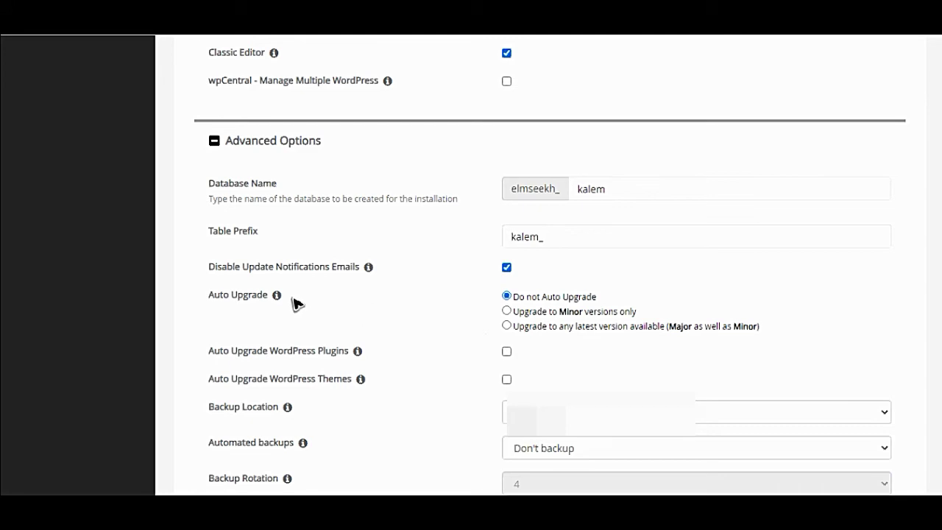
pyautogui.scroll(15, 574, 300)
pyautogui.click(580, 301)
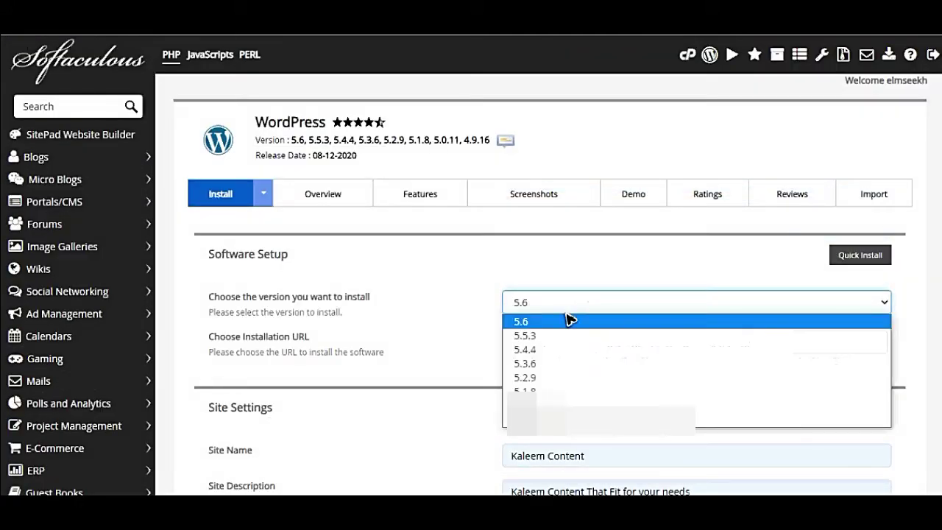
pyautogui.click(482, 309)
pyautogui.scroll(-10, 501, 331)
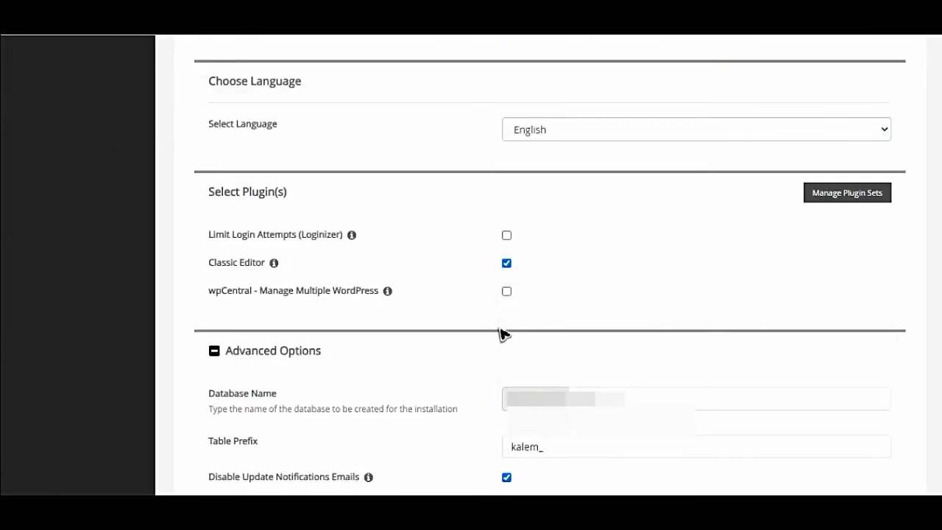
pyautogui.scroll(-5, 501, 333)
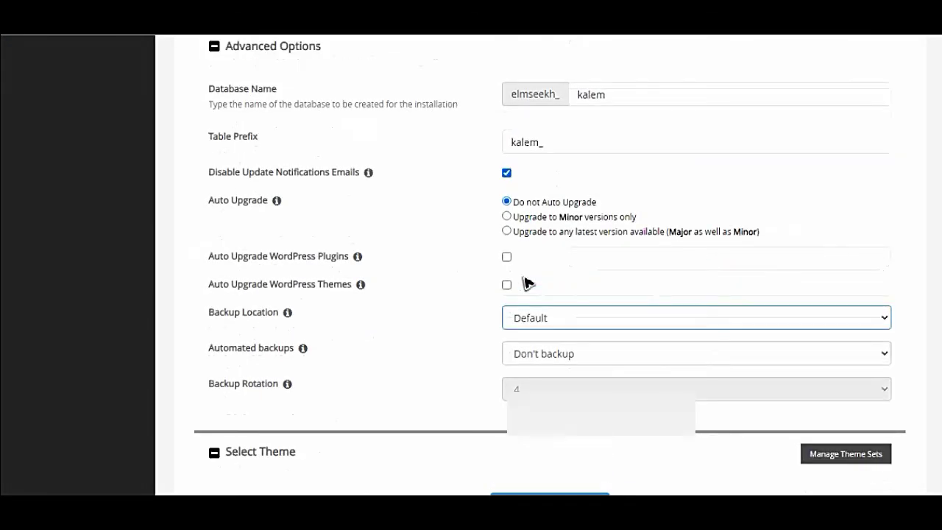
pyautogui.scroll(1, 524, 279)
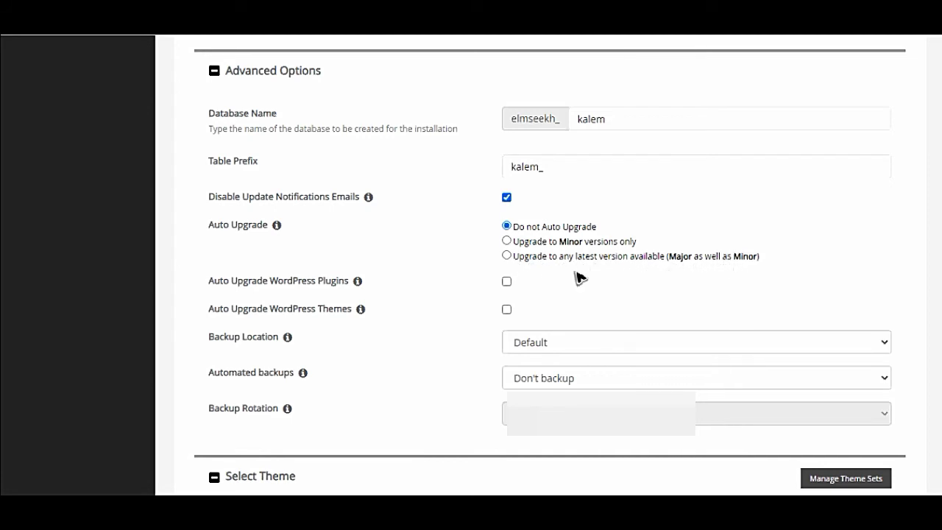
pyautogui.scroll(1, 545, 294)
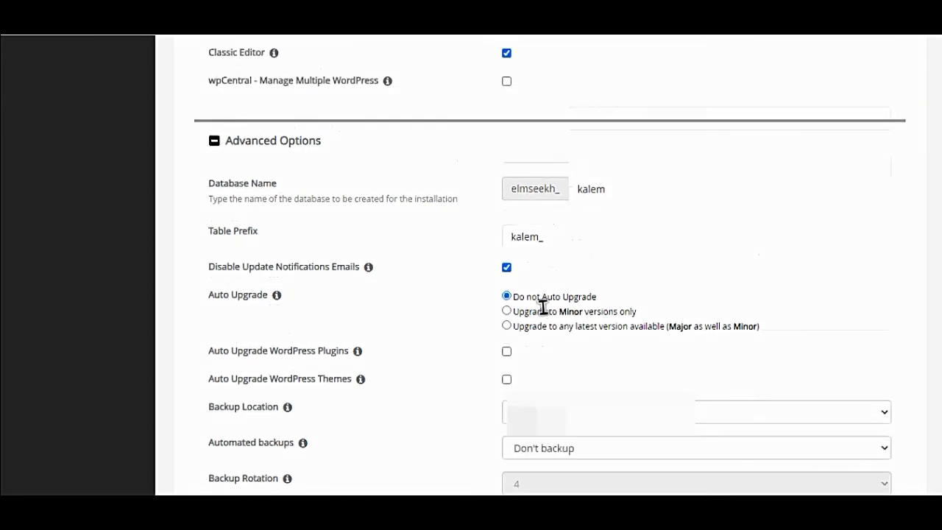
pyautogui.scroll(1, 544, 316)
pyautogui.scroll(-1, 529, 379)
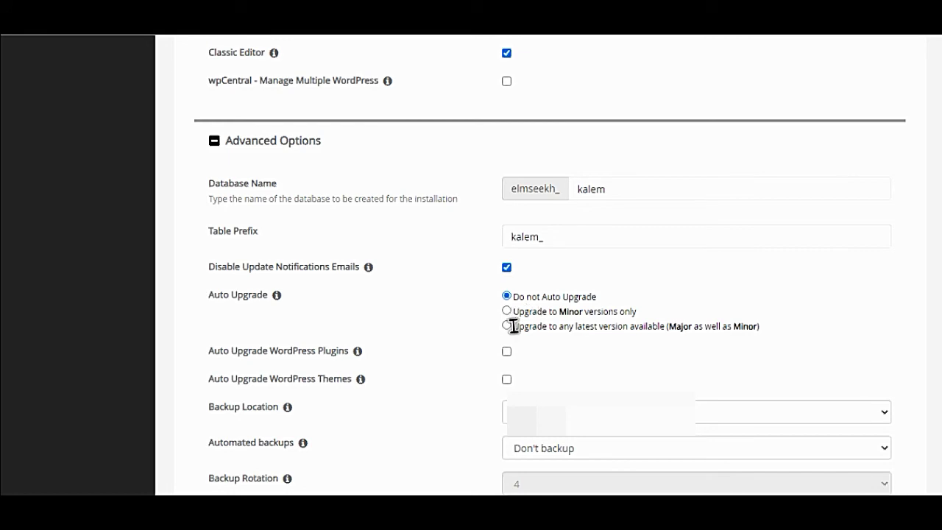
pyautogui.scroll(-1, 524, 339)
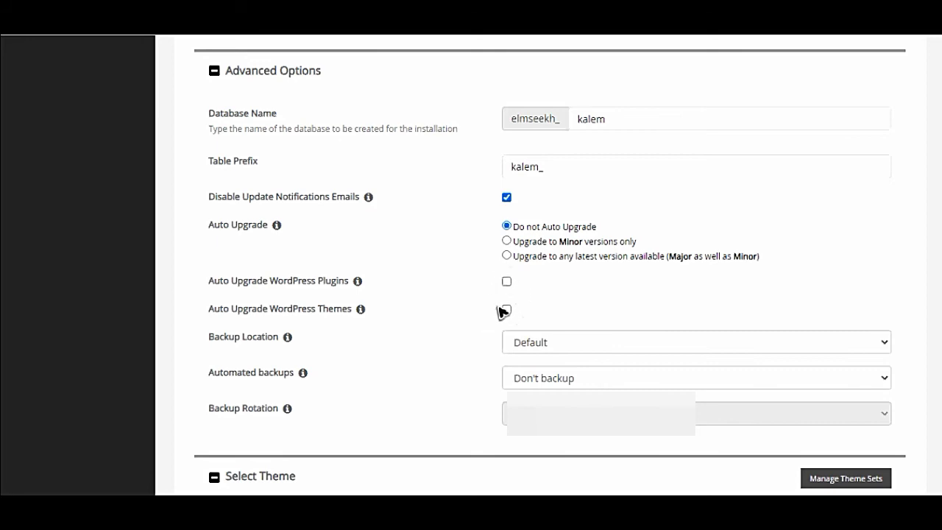
pyautogui.scroll(-1, 511, 328)
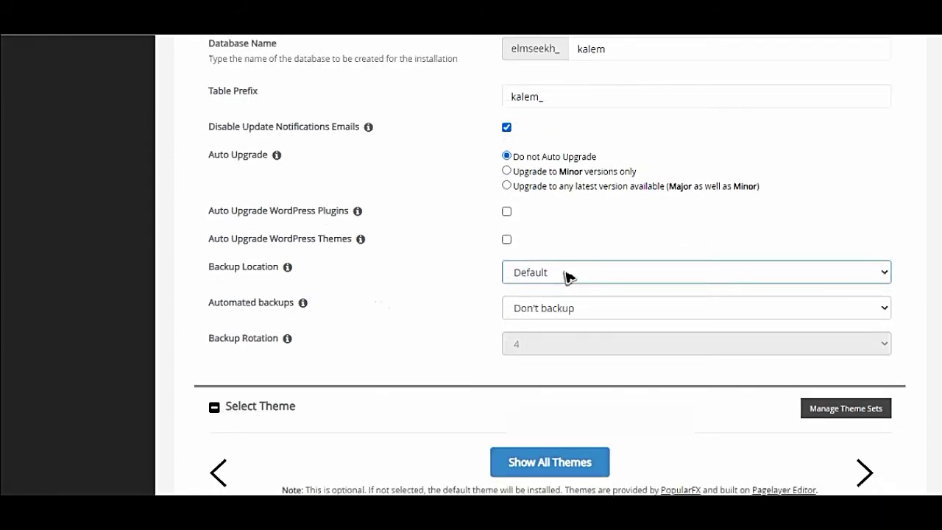
pyautogui.click(568, 276)
pyautogui.click(565, 275)
pyautogui.click(565, 274)
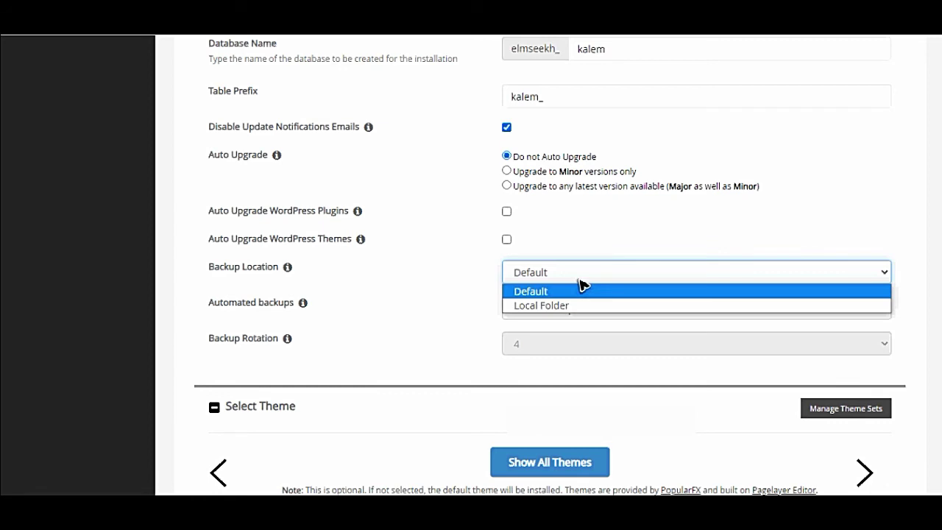
pyautogui.click(581, 290)
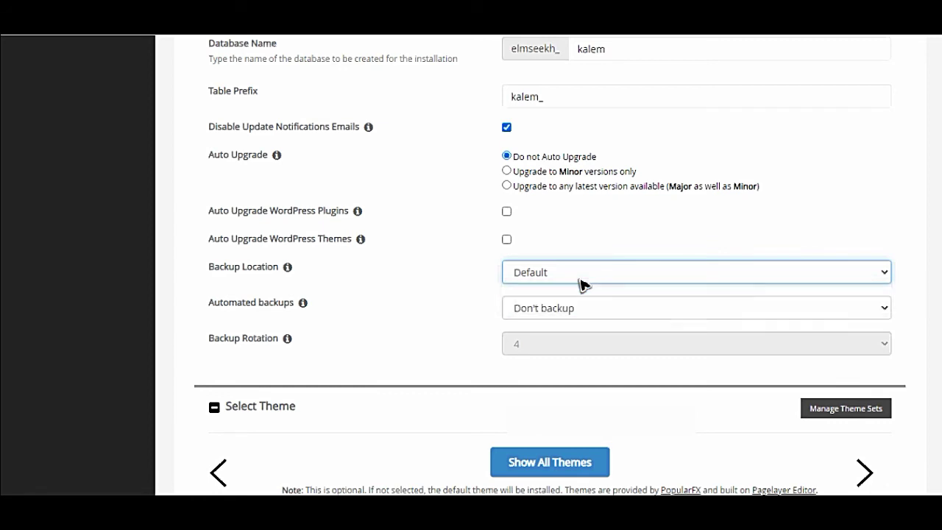
pyautogui.click(612, 312)
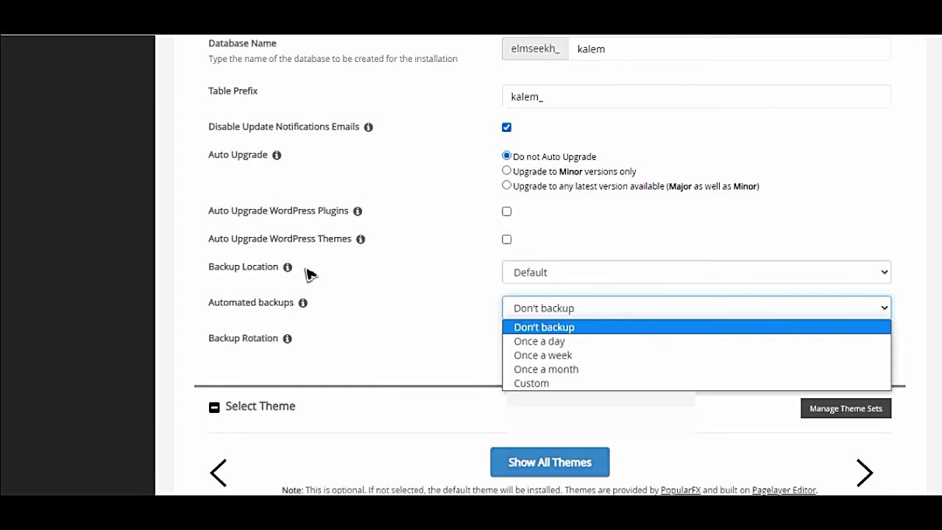
pyautogui.moveTo(288, 267)
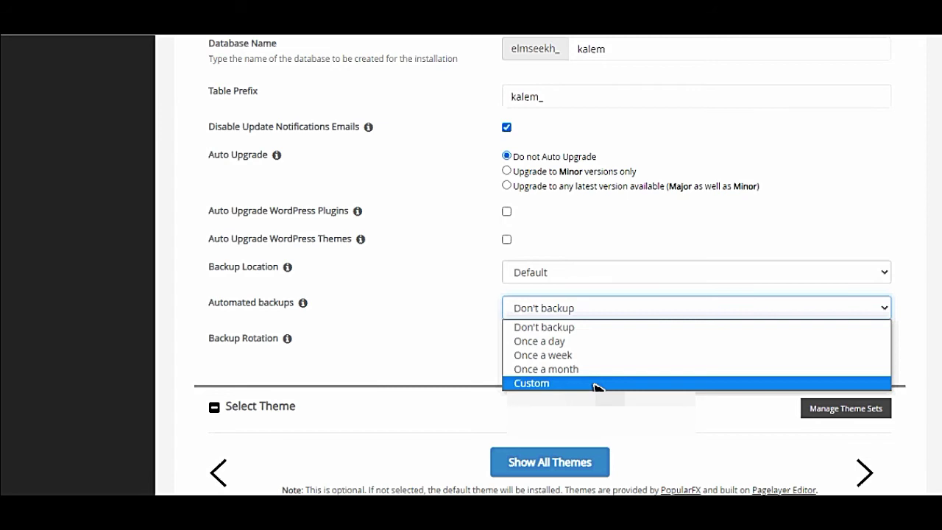
pyautogui.click(482, 313)
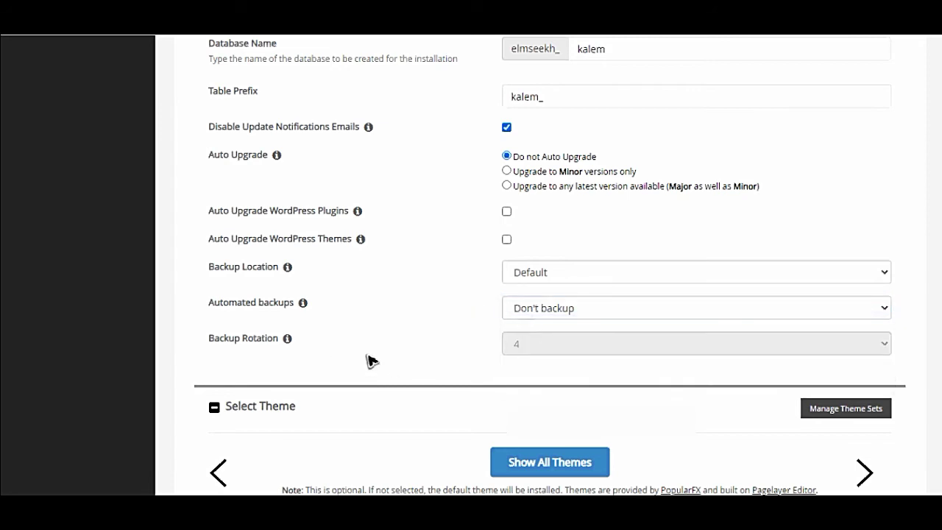
pyautogui.moveTo(287, 339)
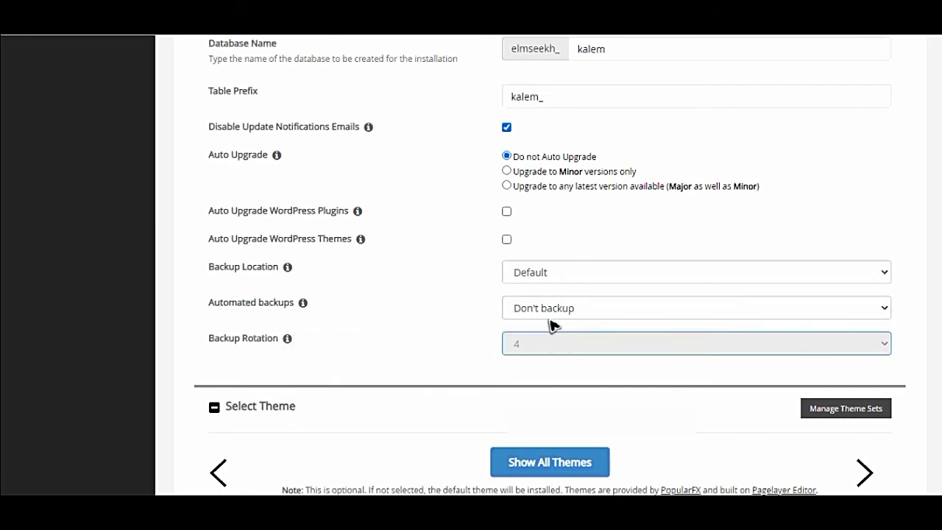
pyautogui.scroll(-2, 531, 282)
pyautogui.scroll(-1, 443, 297)
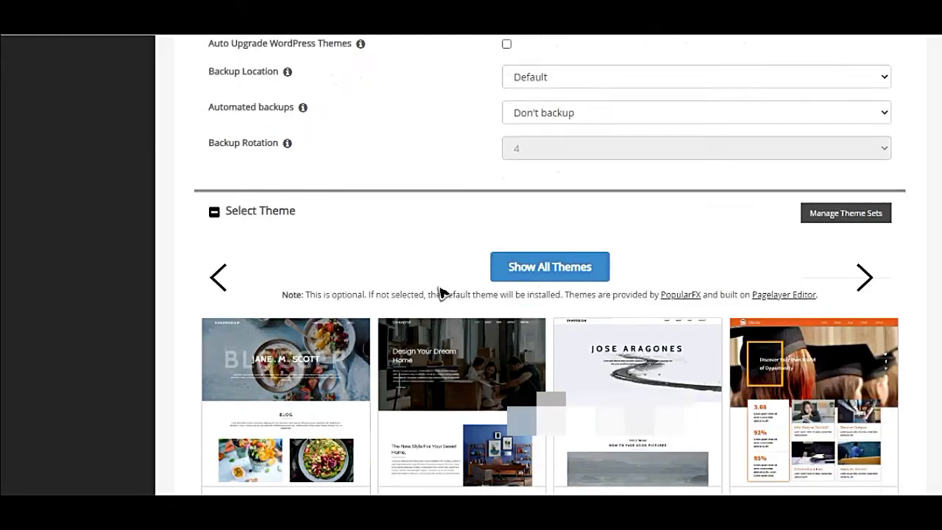
pyautogui.click(506, 249)
pyautogui.scroll(-2, 507, 250)
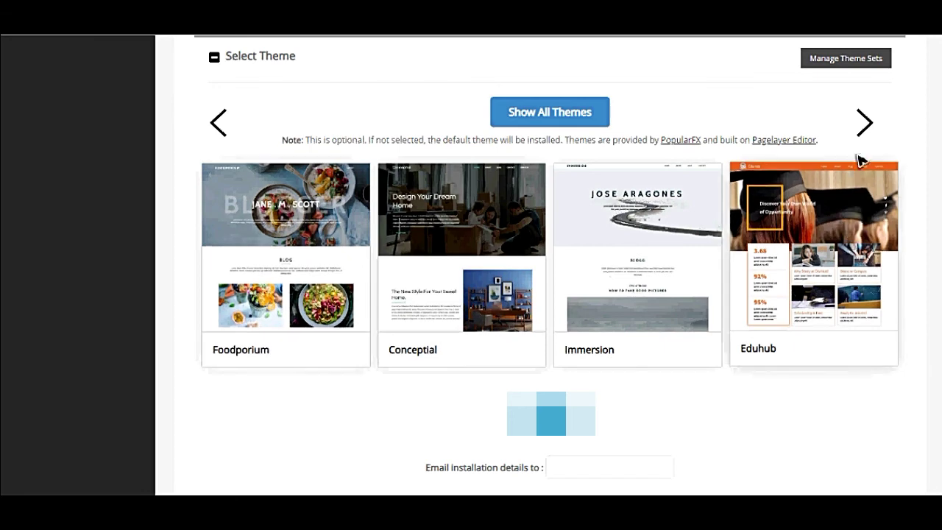
pyautogui.click(865, 125)
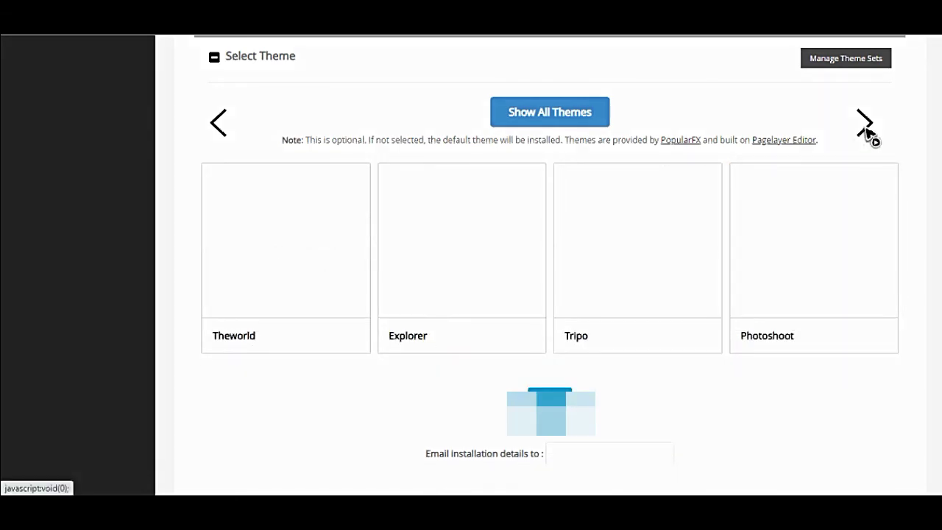
pyautogui.scroll(-1, 735, 400)
pyautogui.scroll(2, 735, 399)
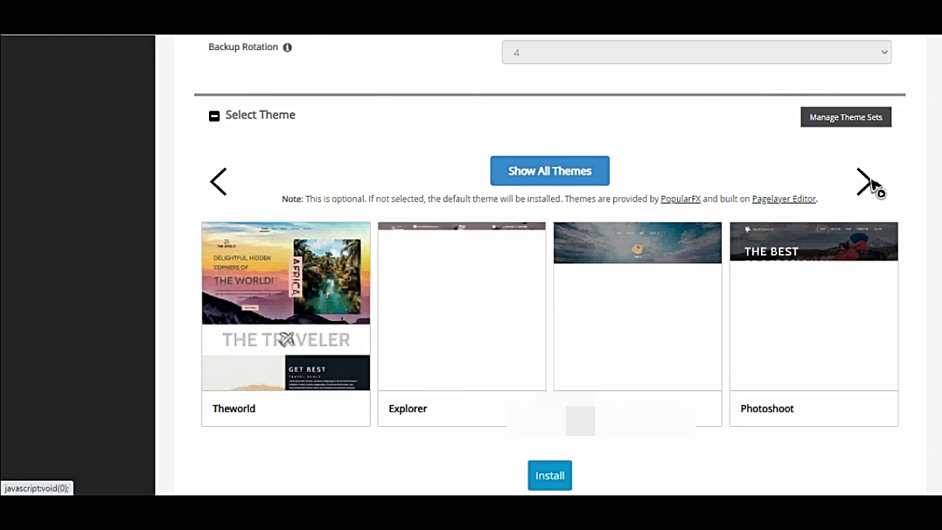
pyautogui.click(870, 184)
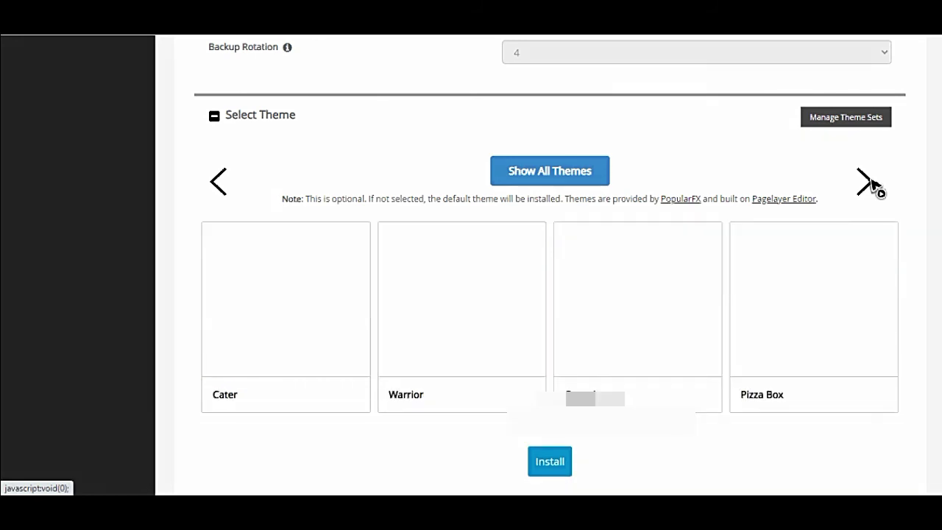
pyautogui.click(218, 184)
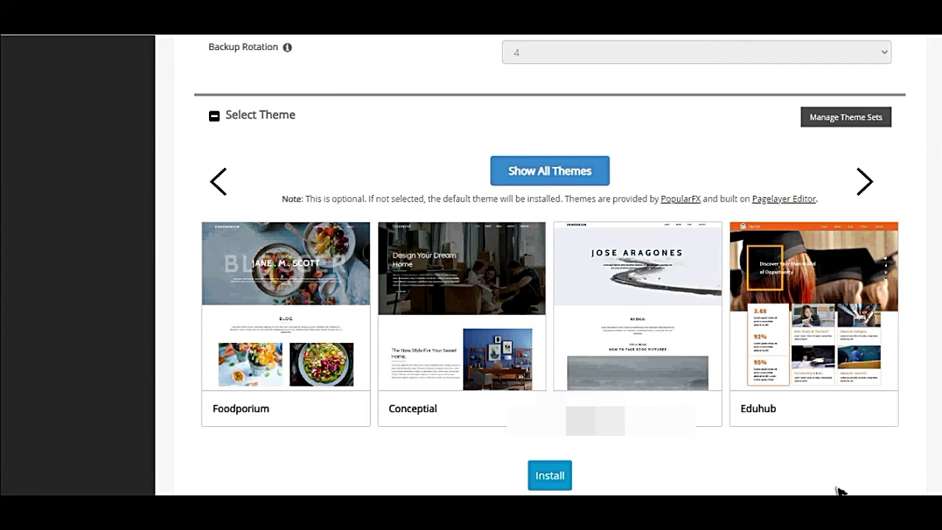
pyautogui.scroll(-2, 483, 361)
pyautogui.scroll(3, 514, 331)
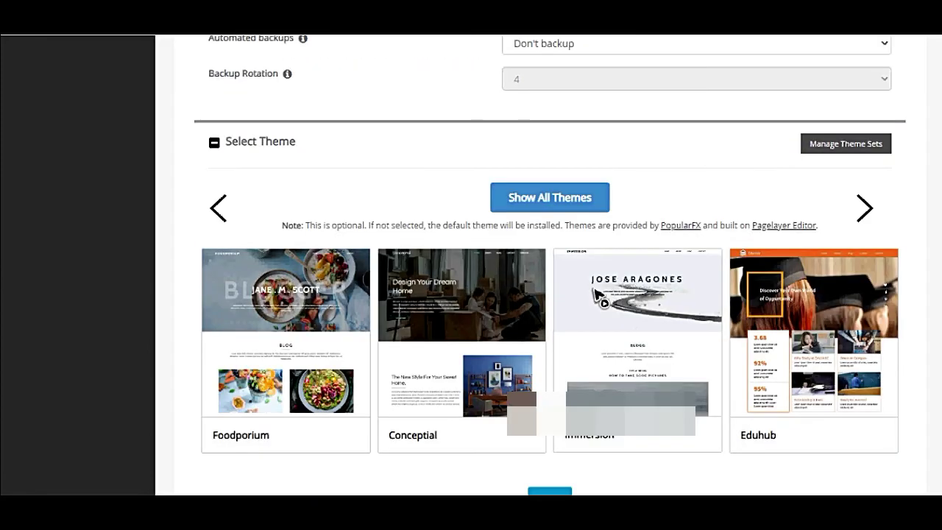
pyautogui.scroll(5, 595, 308)
pyautogui.scroll(-6, 594, 346)
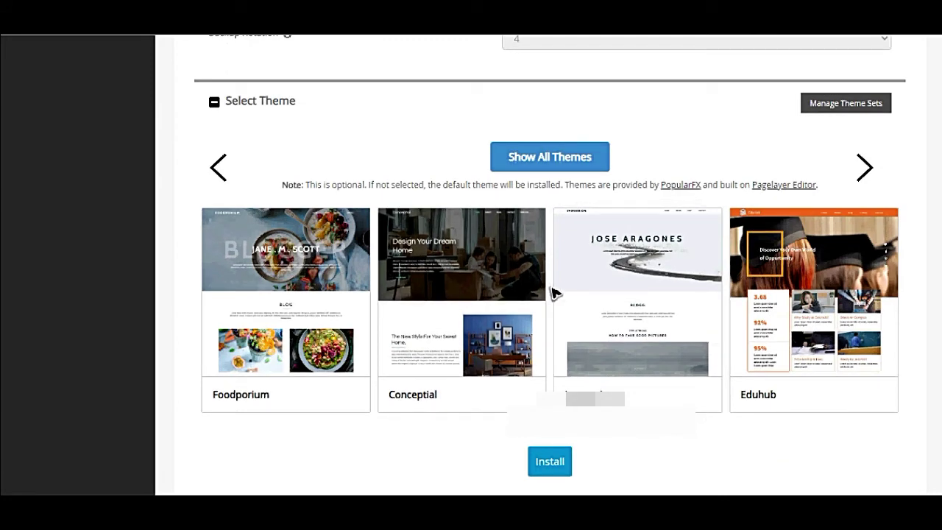
pyautogui.scroll(-2, 554, 294)
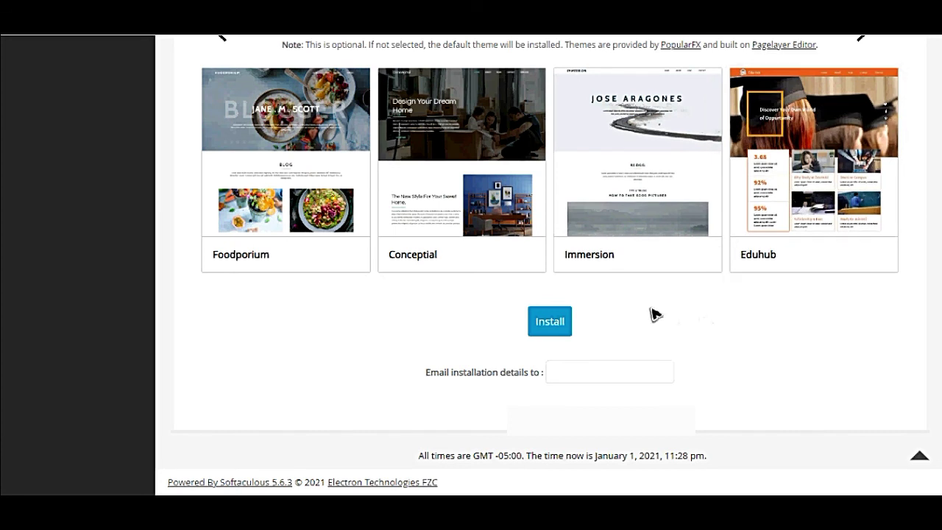
# Step: Fix the typo in the installation-details email address and scroll down to the Install button
pyautogui.click(561, 324)
pyautogui.click(563, 377)
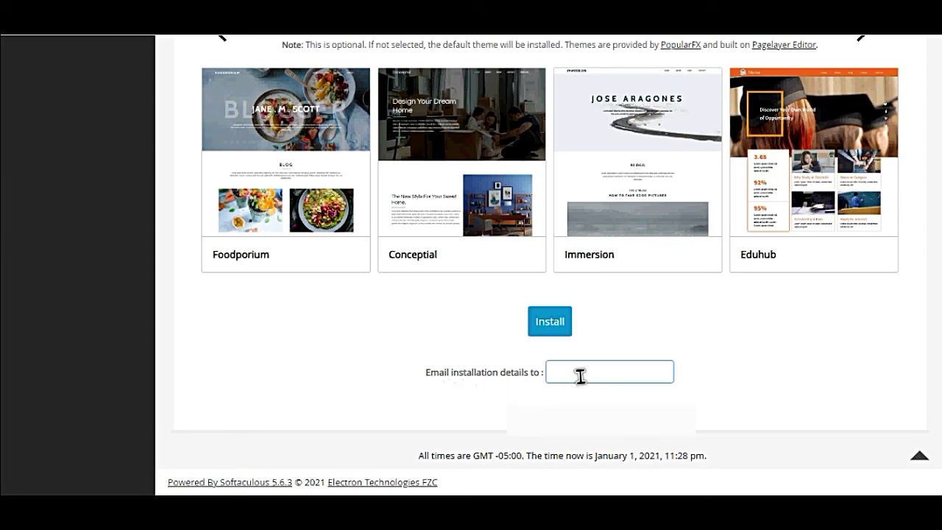
pyautogui.click(761, 384)
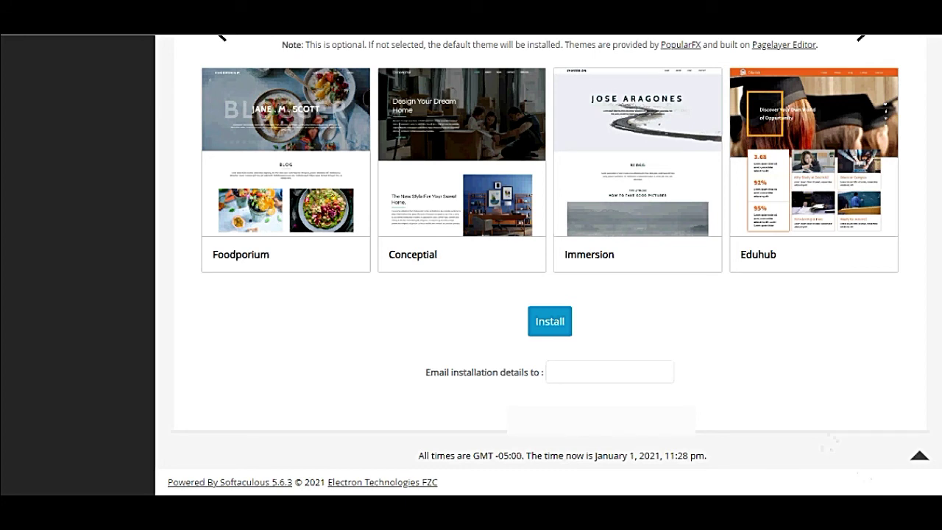
pyautogui.click(578, 370)
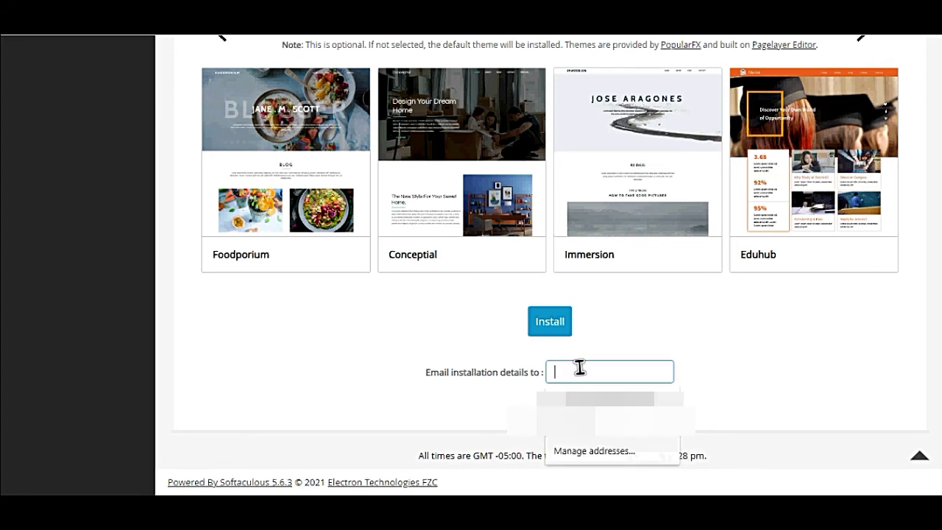
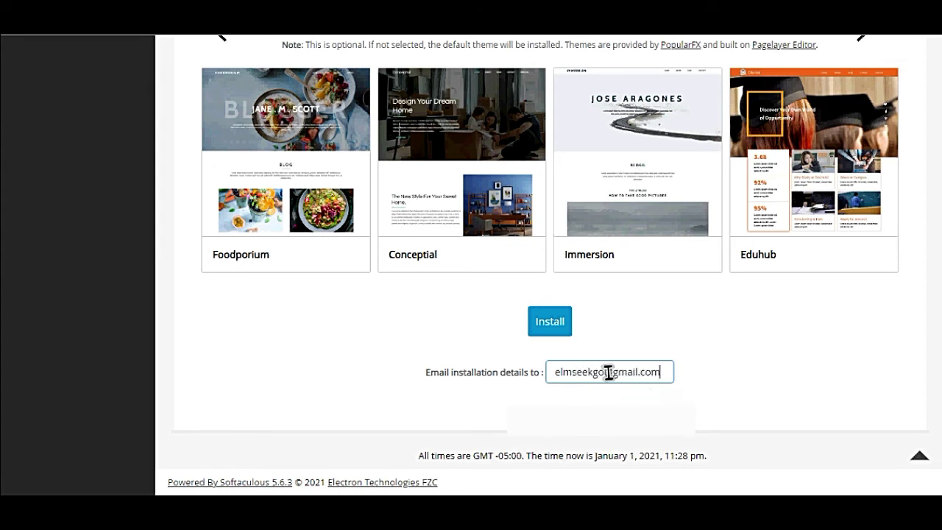
pyautogui.click(604, 372)
pyautogui.press('BackSpace')
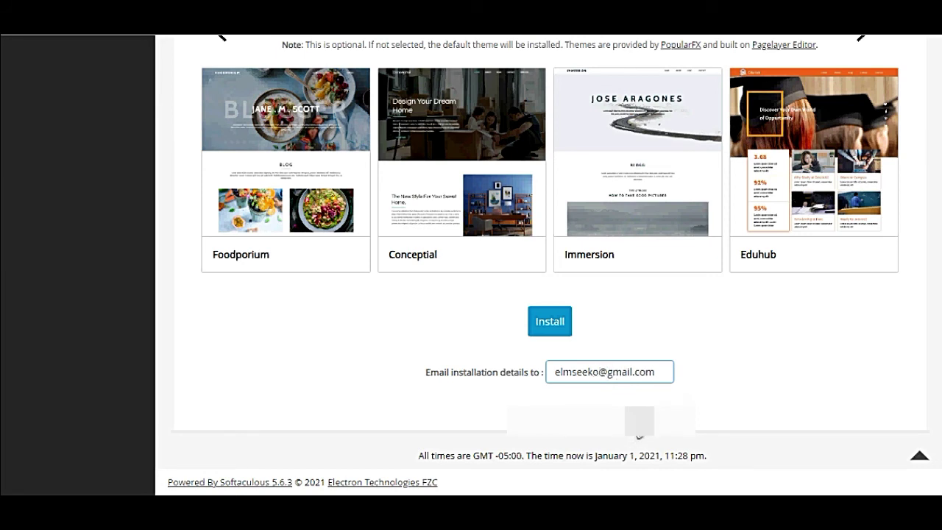
pyautogui.write('h')
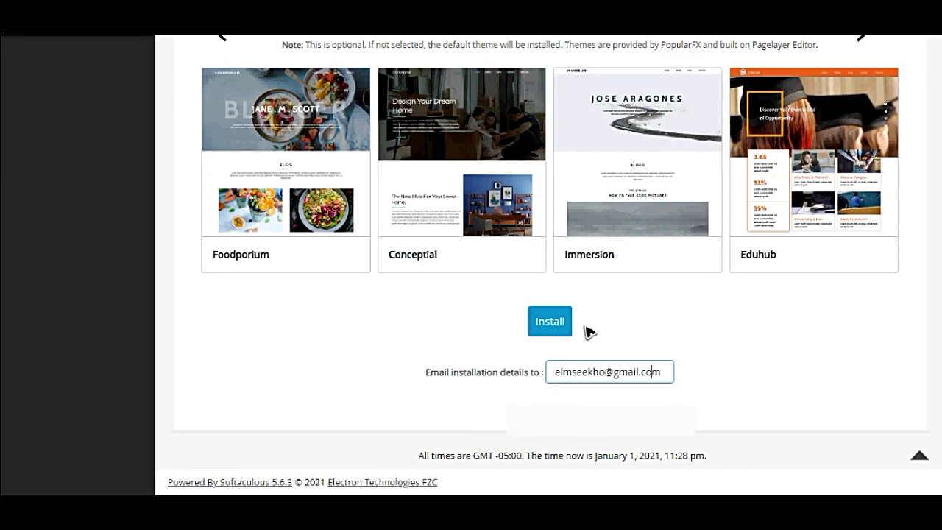
pyautogui.click(553, 331)
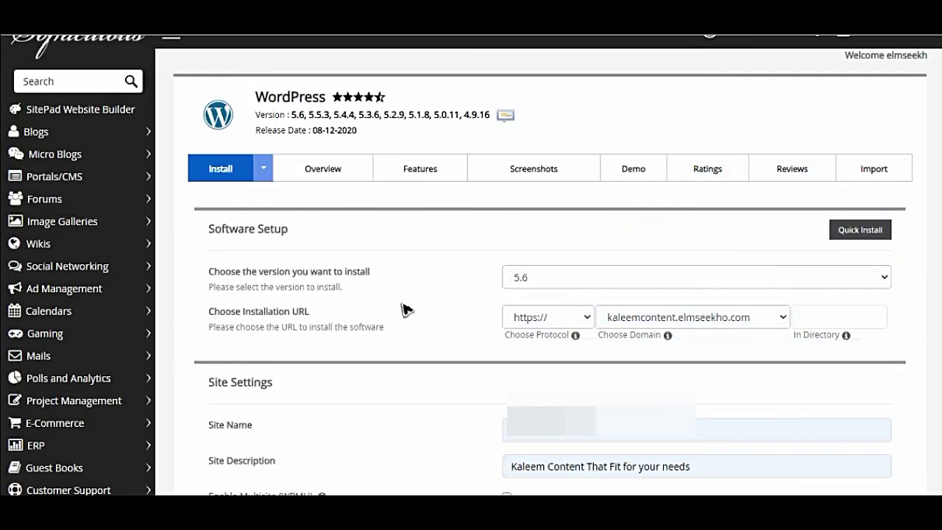
pyautogui.scroll(-15, 437, 304)
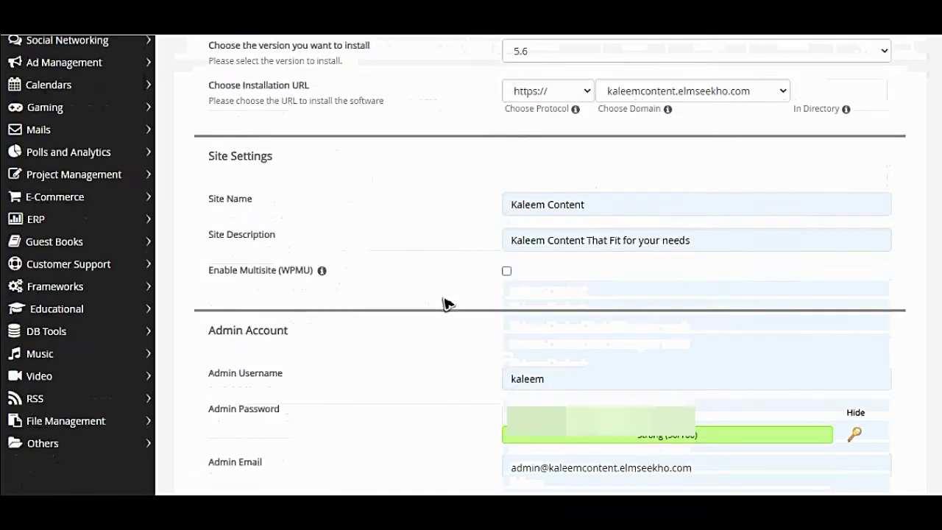
pyautogui.scroll(-5, 445, 304)
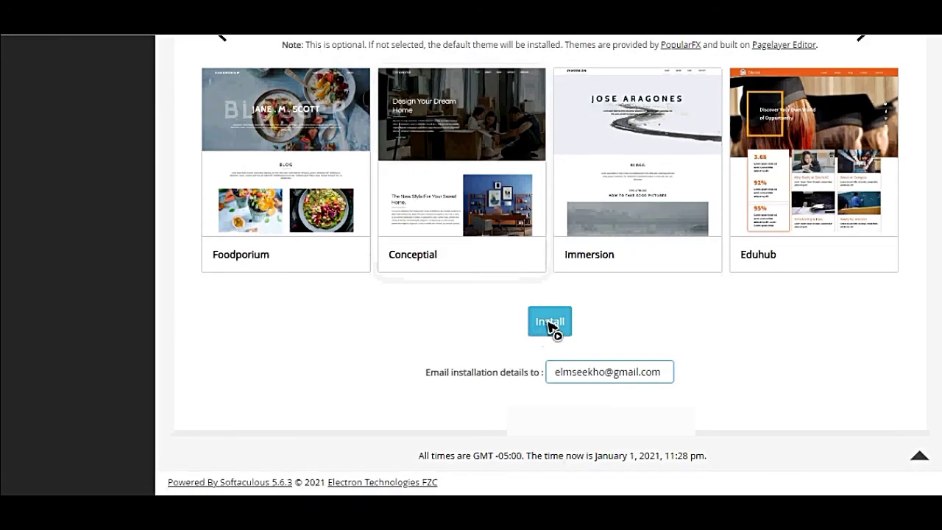
# Step: Install WordPress, then open the new site's address in a new tab and switch to it
pyautogui.click(549, 323)
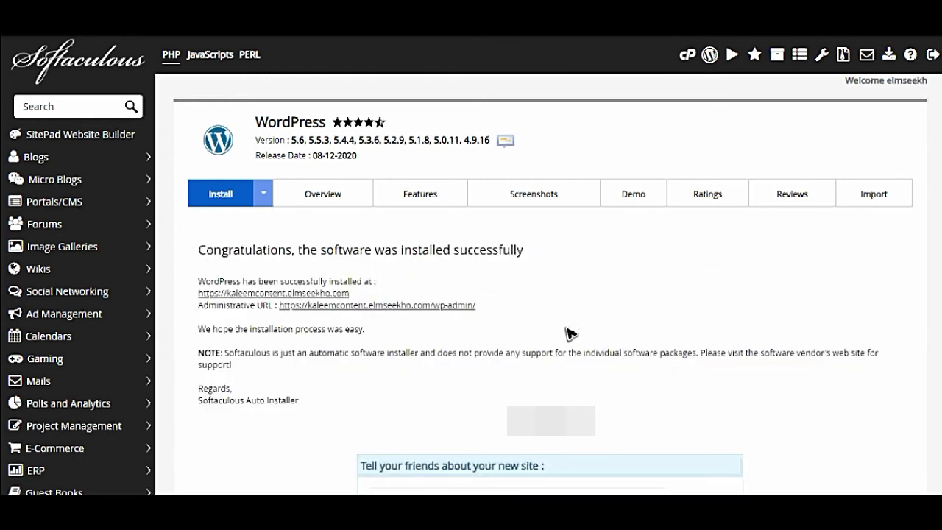
pyautogui.scroll(-1, 566, 333)
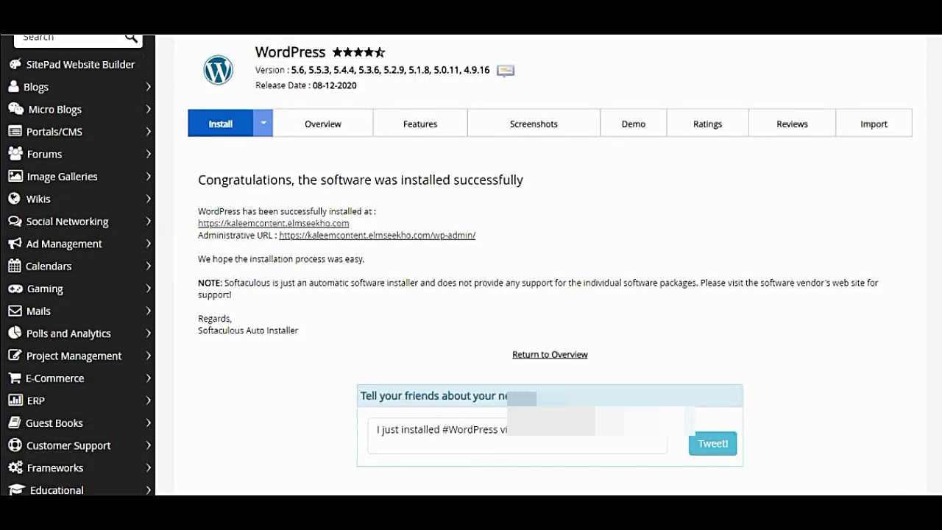
pyautogui.click(249, 226)
pyautogui.rightClick(248, 226)
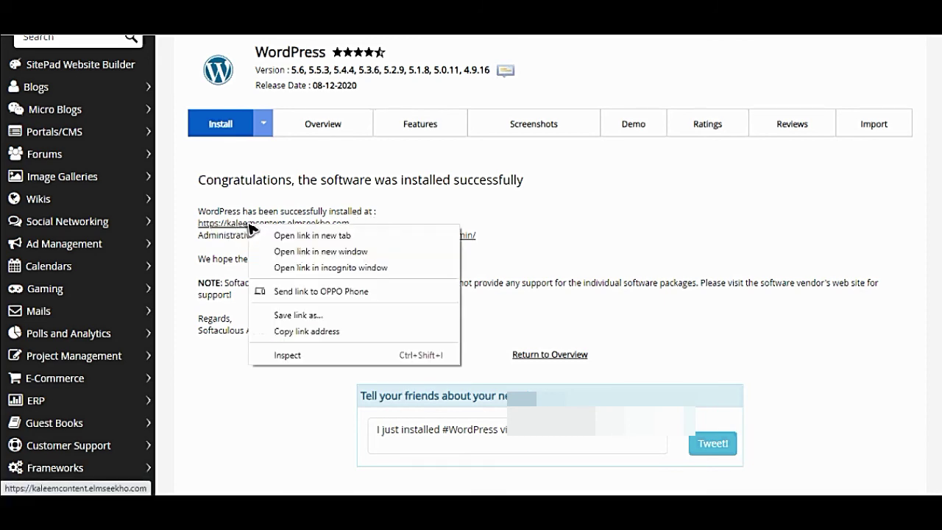
pyautogui.click(262, 235)
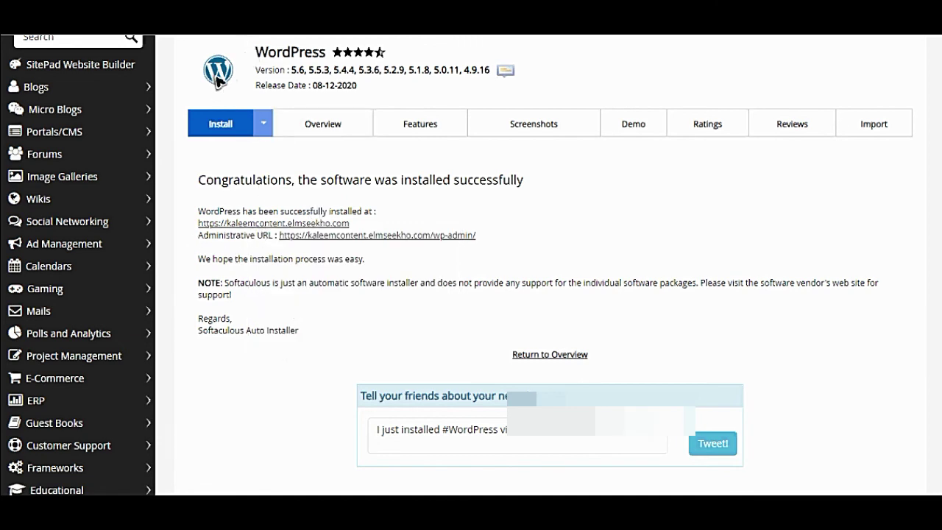
pyautogui.hotkey('ctrl', 'Tab')
# Step: Scroll the KALEEM CONTENT site past the Hello world! post to the footer and back
pyautogui.scroll(-5, 437, 160)
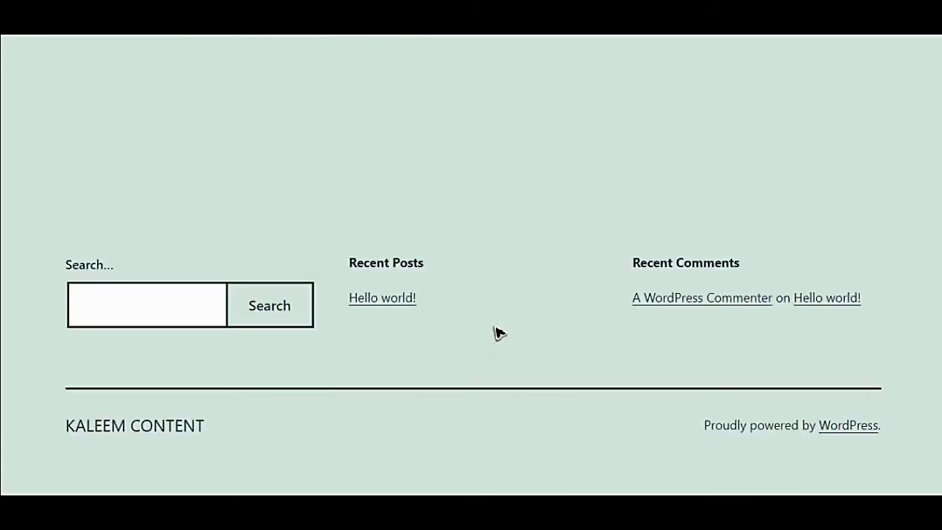
pyautogui.scroll(5, 525, 309)
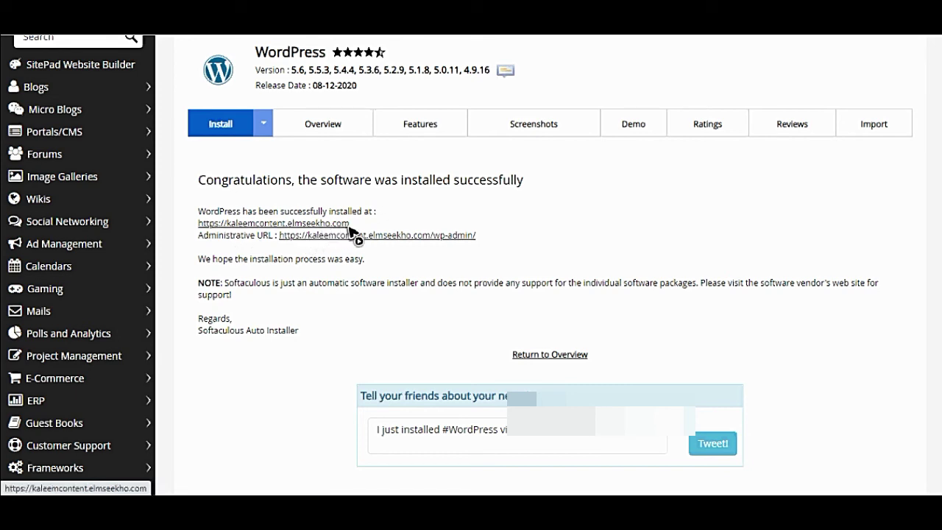
# Step: Open the new site's WordPress Administrative URL in a new browser tab
pyautogui.click(440, 239)
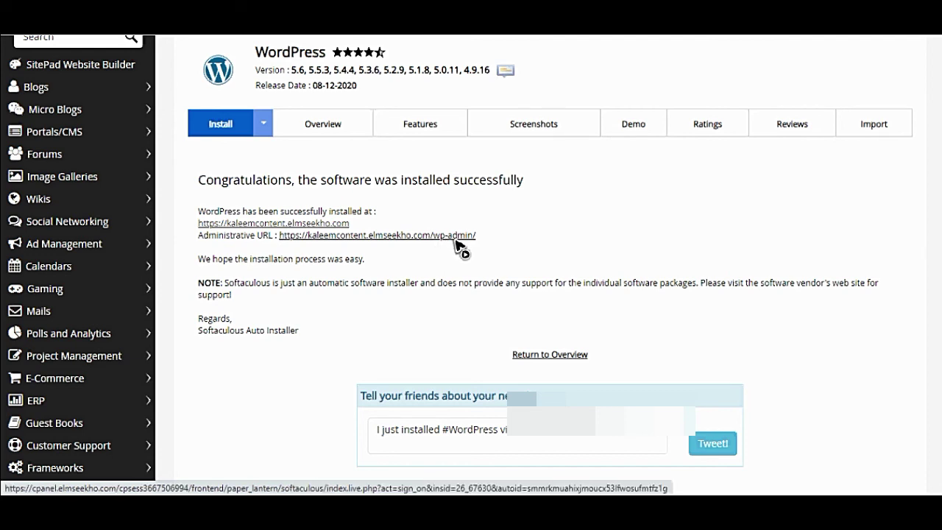
pyautogui.rightClick(453, 238)
pyautogui.click(474, 245)
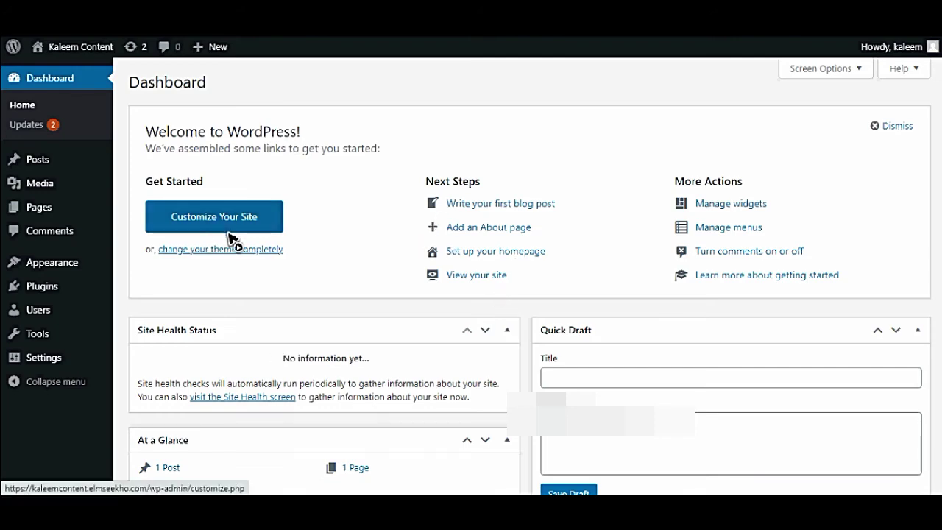
# Step: Explore the Kaleem Content Dashboard's sidebar menus and Welcome, Site Health, At a Glance, Activity and Events widgets
pyautogui.scroll(-3, 455, 305)
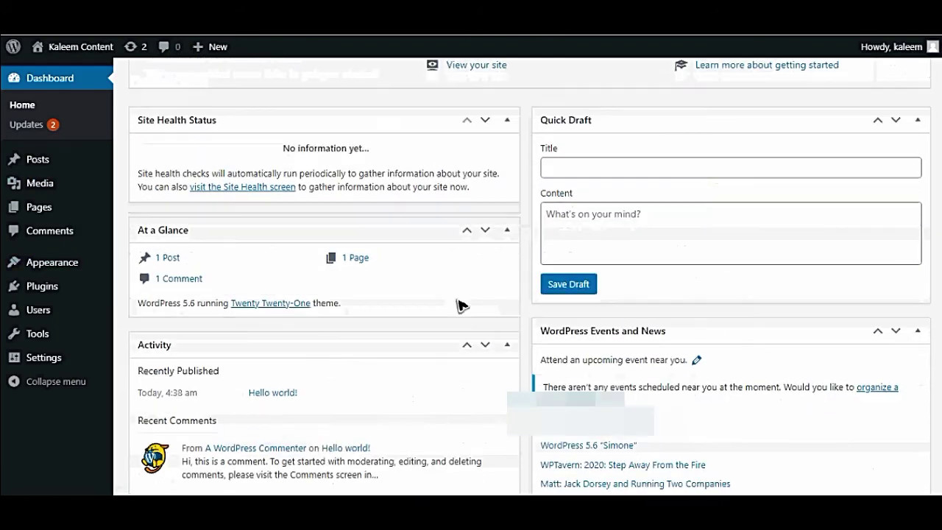
pyautogui.scroll(3, 449, 305)
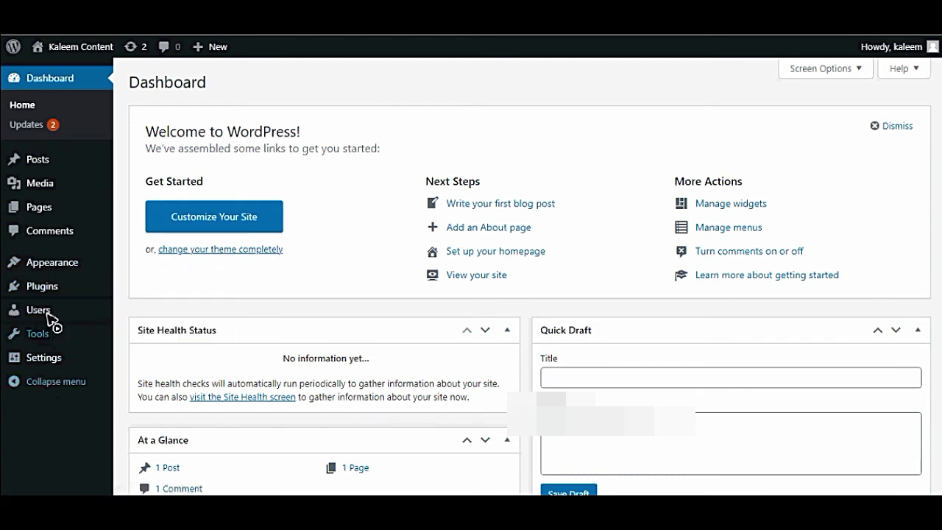
pyautogui.moveTo(44, 183)
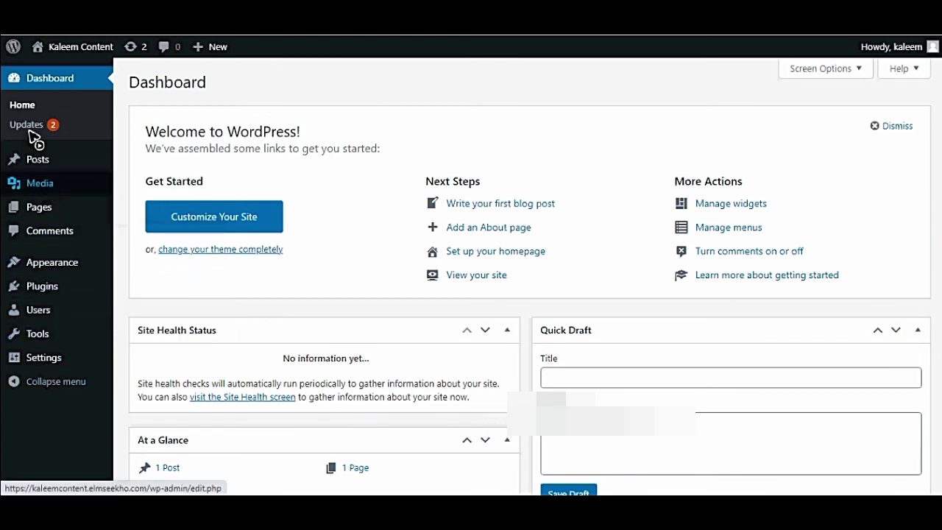
pyautogui.moveTo(44, 285)
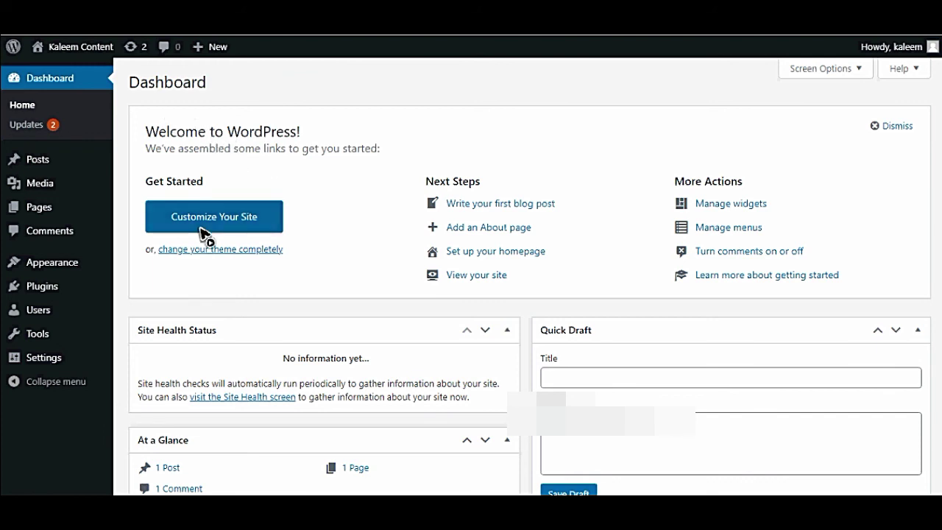
pyautogui.click(228, 232)
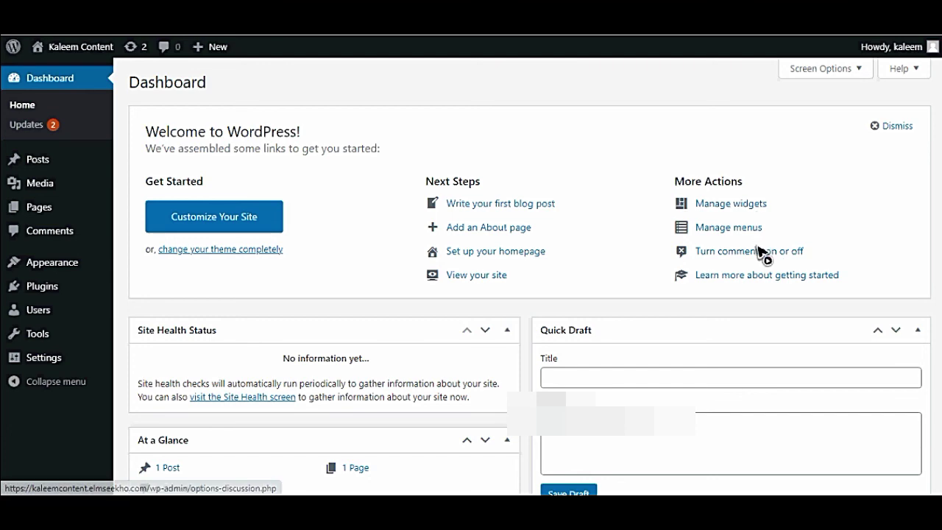
pyautogui.scroll(-2, 748, 254)
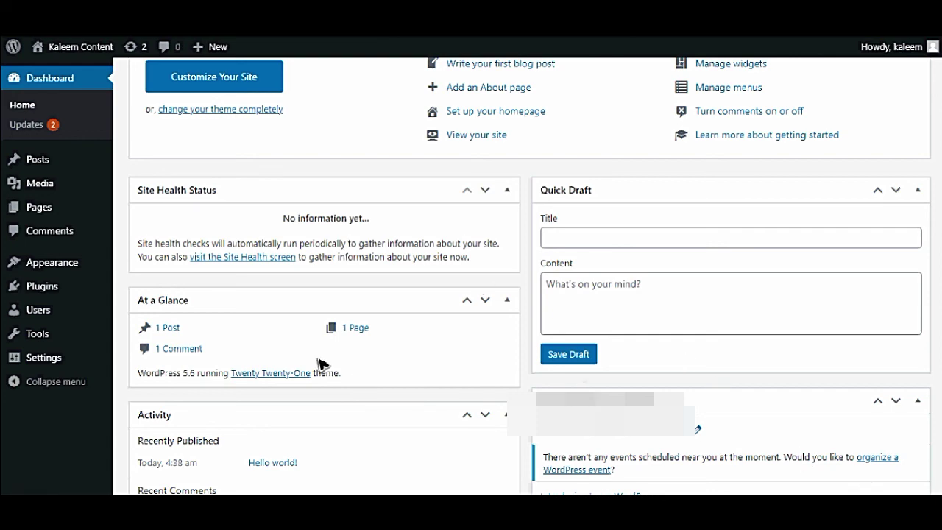
pyautogui.scroll(-1, 304, 351)
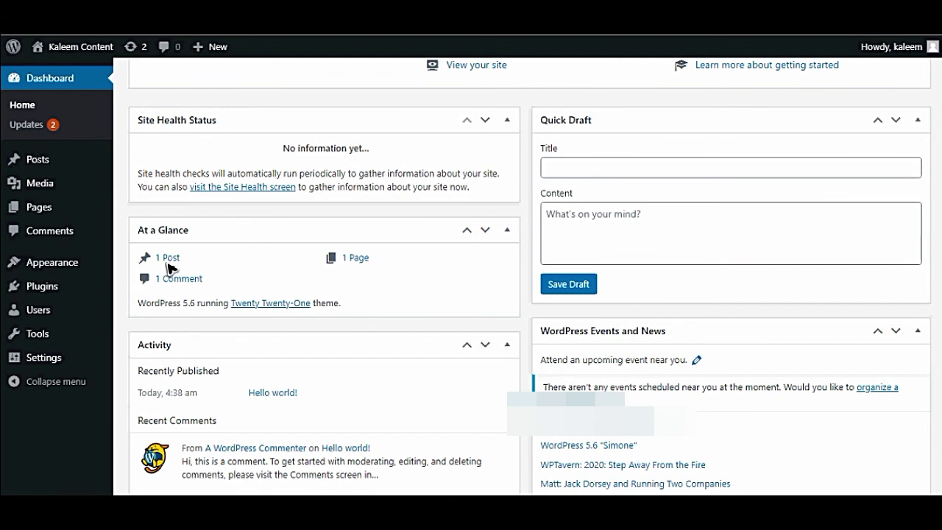
pyautogui.click(168, 262)
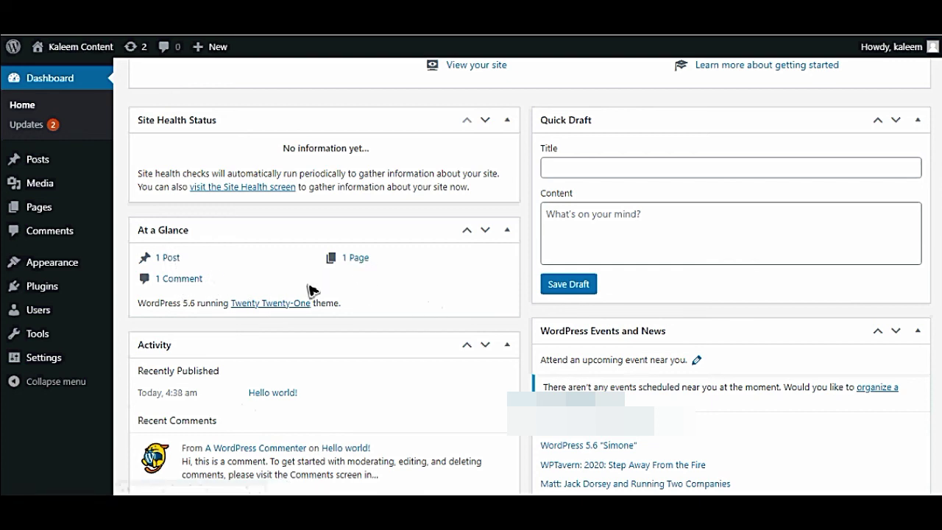
pyautogui.scroll(-2, 328, 315)
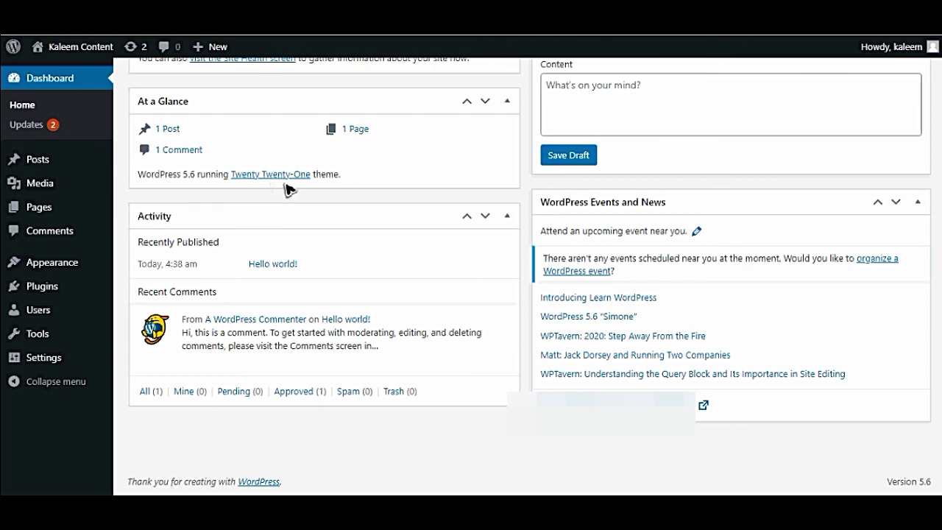
pyautogui.click(279, 174)
pyautogui.click(284, 267)
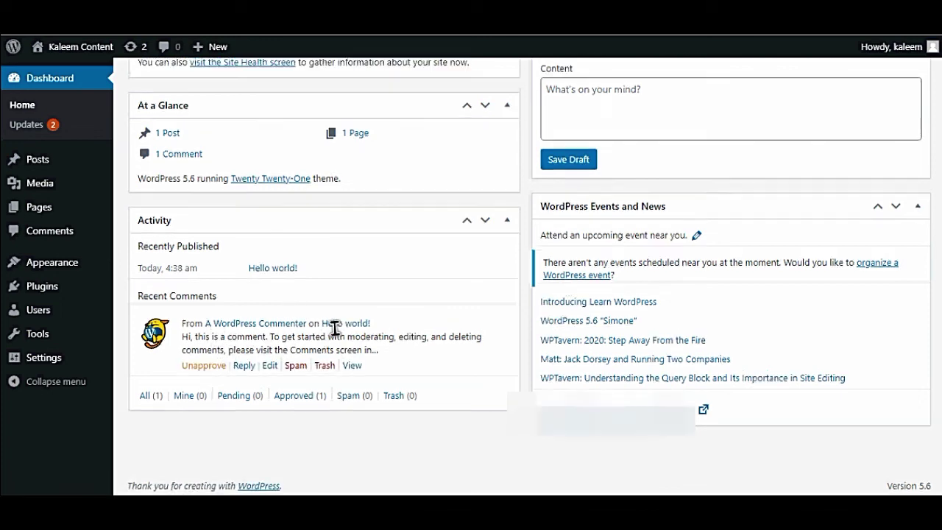
pyautogui.scroll(5, 324, 331)
pyautogui.scroll(-5, 190, 384)
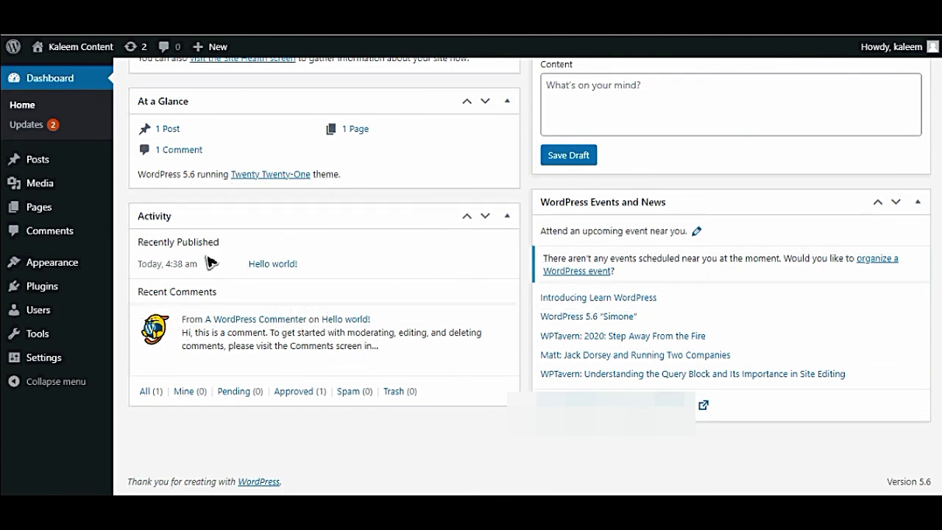
# Step: Collapse the Activity widget on the Dashboard
pyautogui.click(507, 215)
pyautogui.click(507, 215)
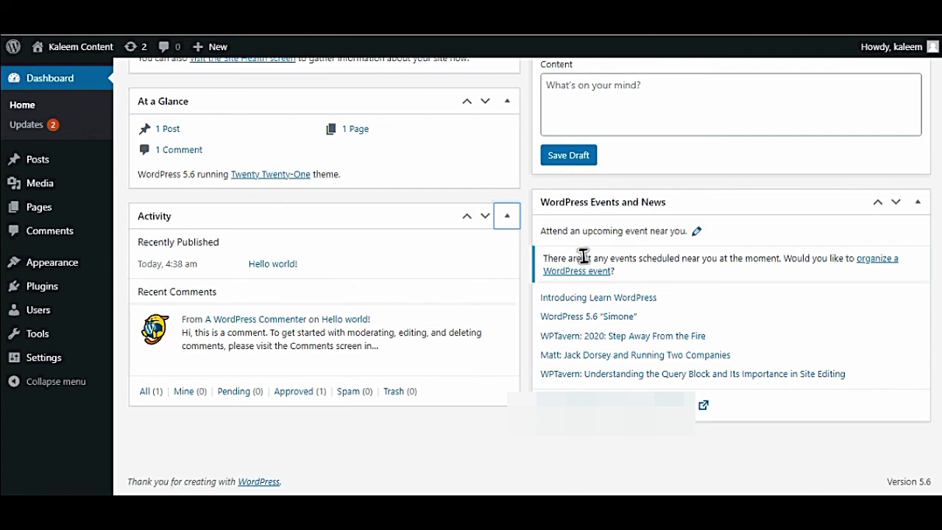
pyautogui.click(507, 216)
pyautogui.click(507, 216)
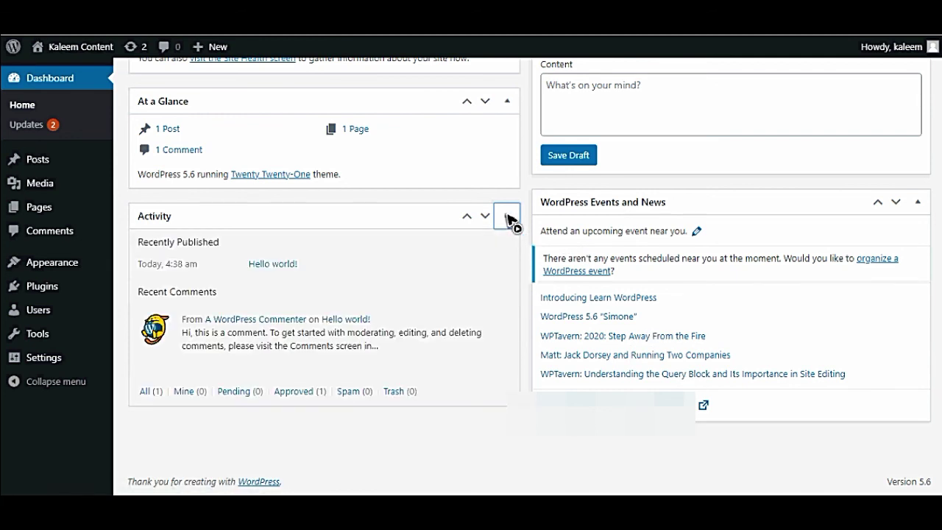
pyautogui.click(507, 216)
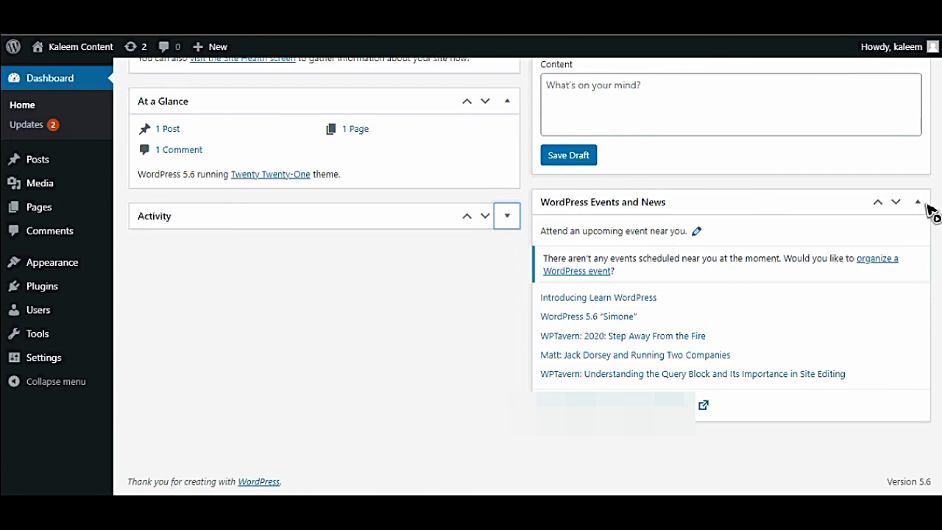
# Step: Collapse the WordPress Events and News and Quick Draft widgets
pyautogui.click(918, 203)
pyautogui.scroll(1, 851, 225)
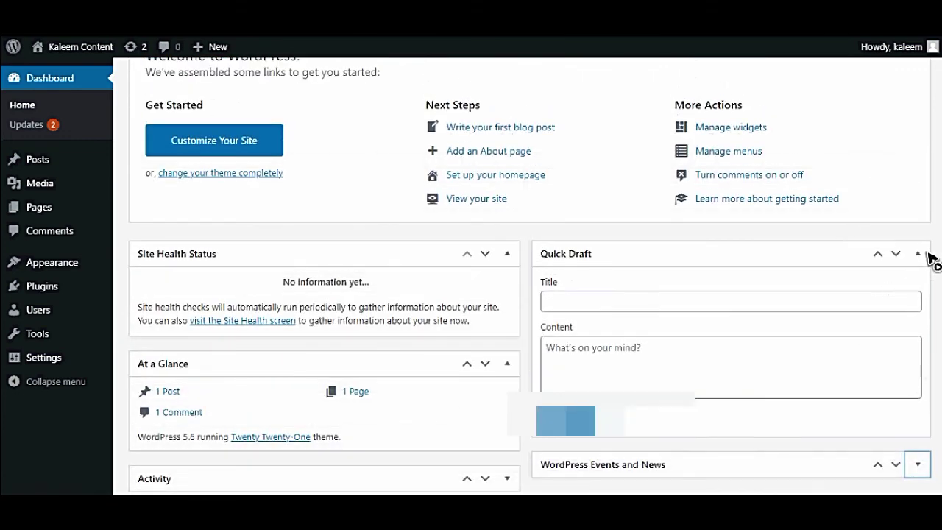
pyautogui.click(920, 254)
pyautogui.scroll(-1, 499, 381)
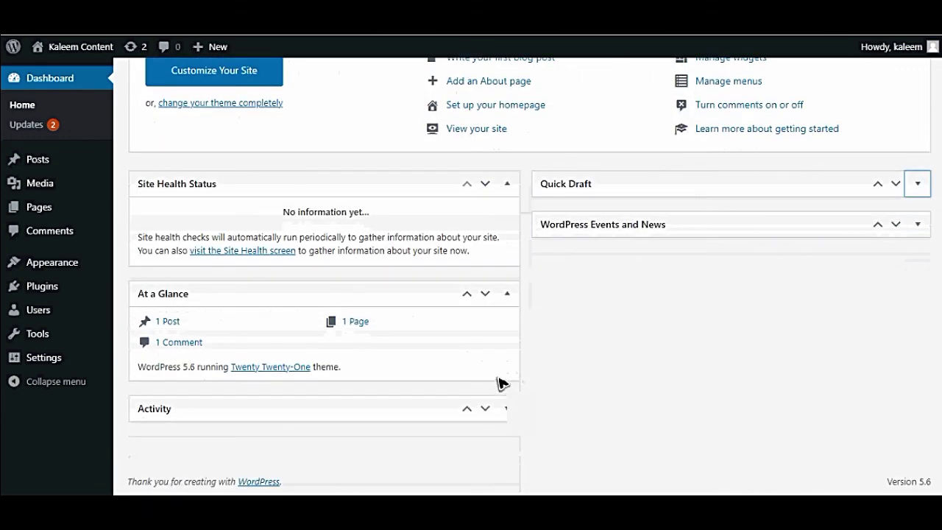
# Step: Collapse Site Health Status, move it to the right column, and dismiss the Welcome panel
pyautogui.click(507, 184)
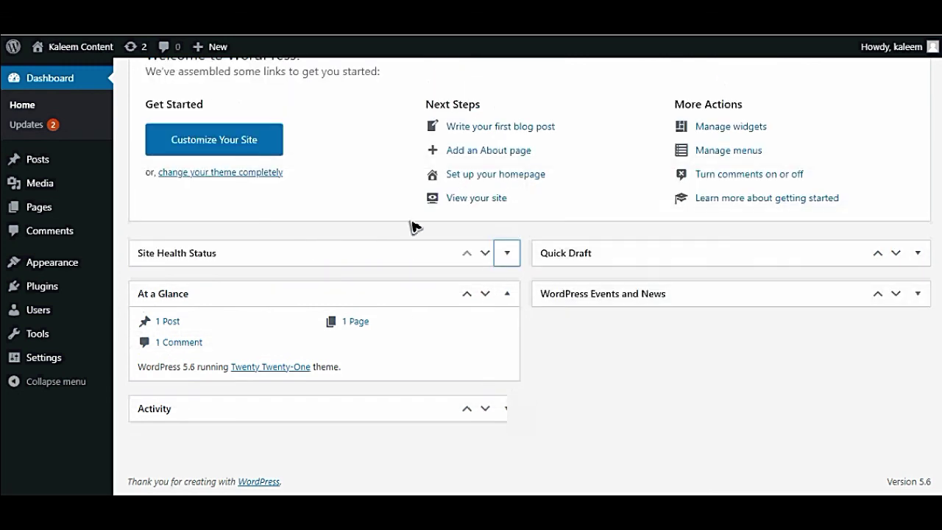
pyautogui.moveTo(404, 256); pyautogui.dragTo(810, 375)
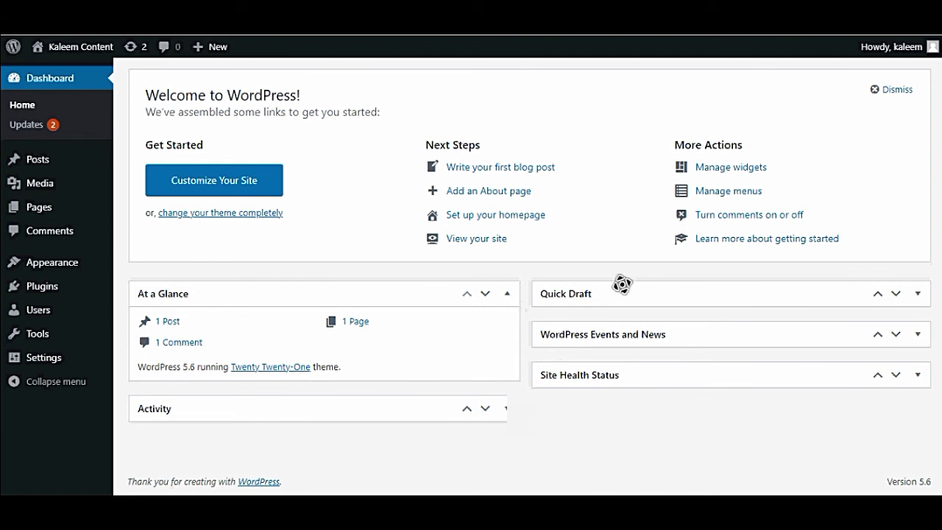
pyautogui.scroll(1, 662, 283)
pyautogui.click(890, 128)
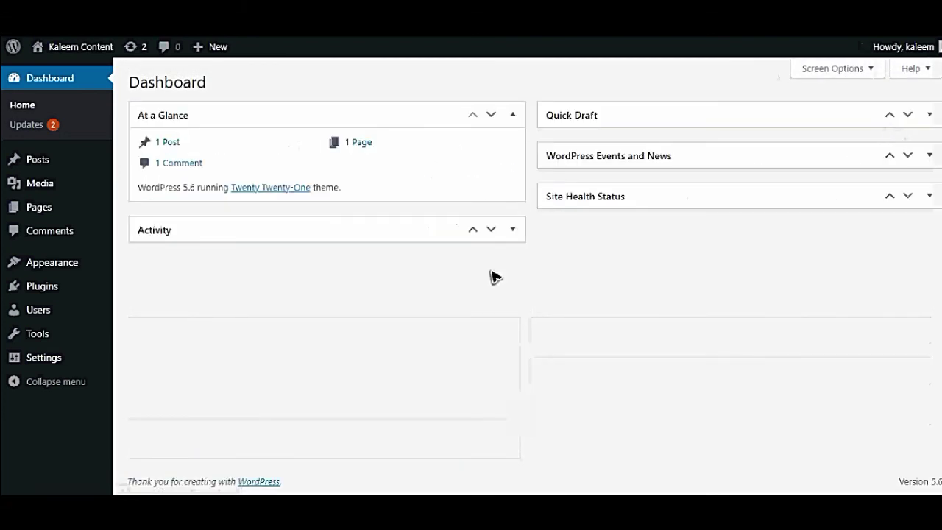